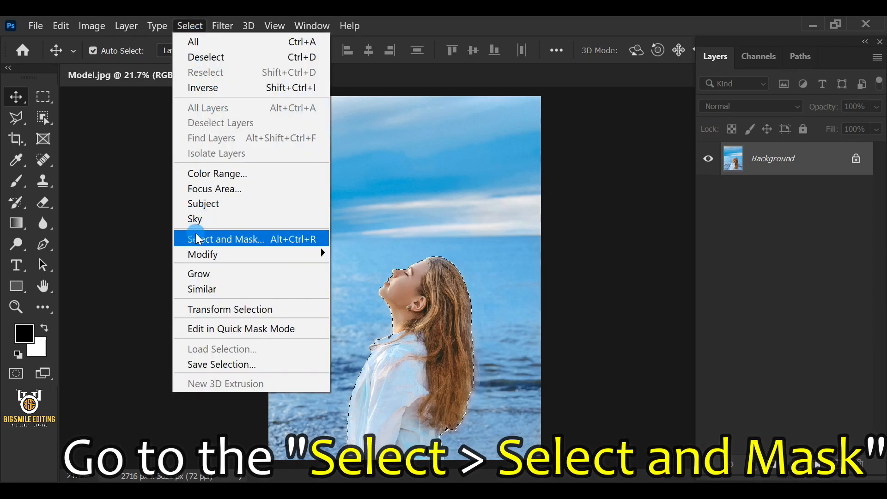
- Open the model's selection in Select and Mask and frame her head and hair closely
click(264, 239)
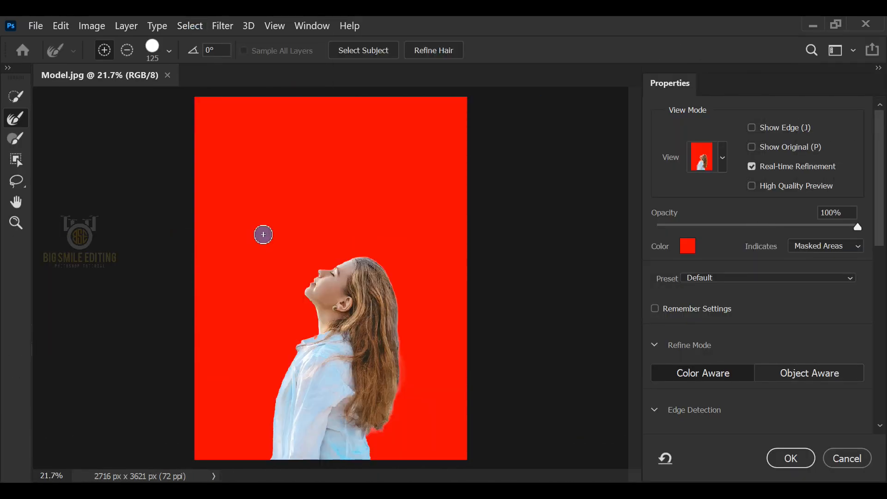
key(ctrl+plus)
key(ctrl+plus)
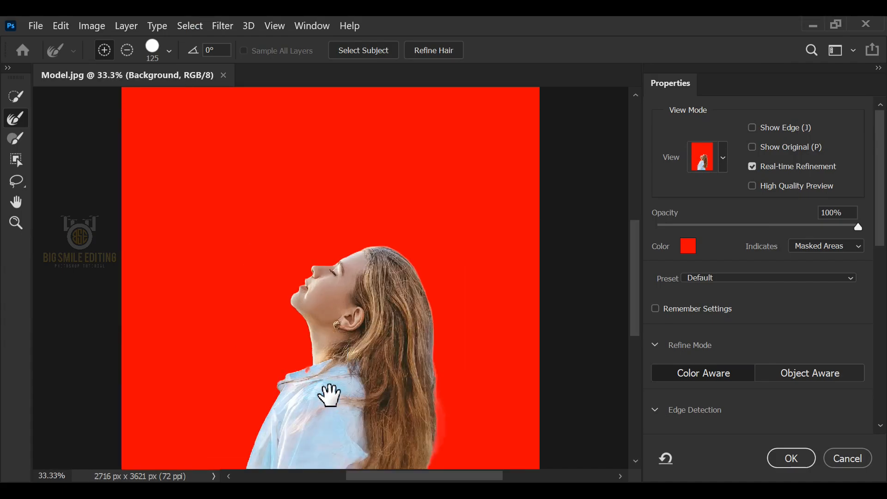
drag(328, 396, 333, 317)
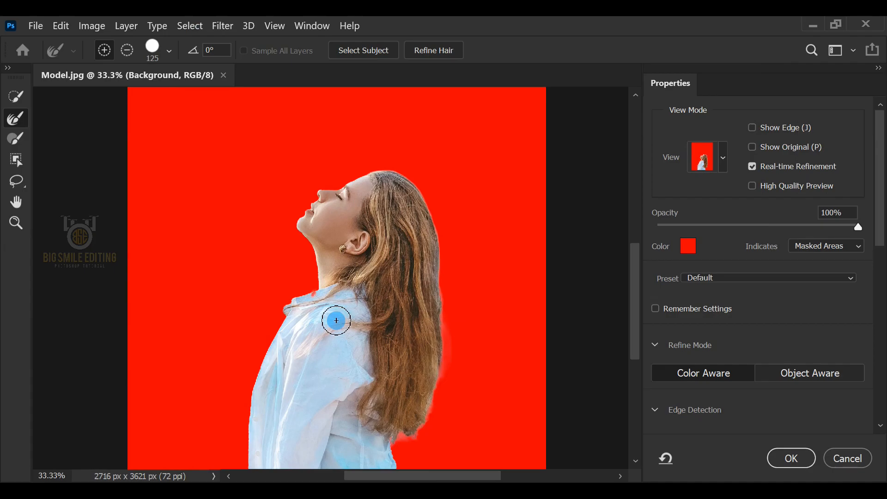
drag(879, 229, 883, 202)
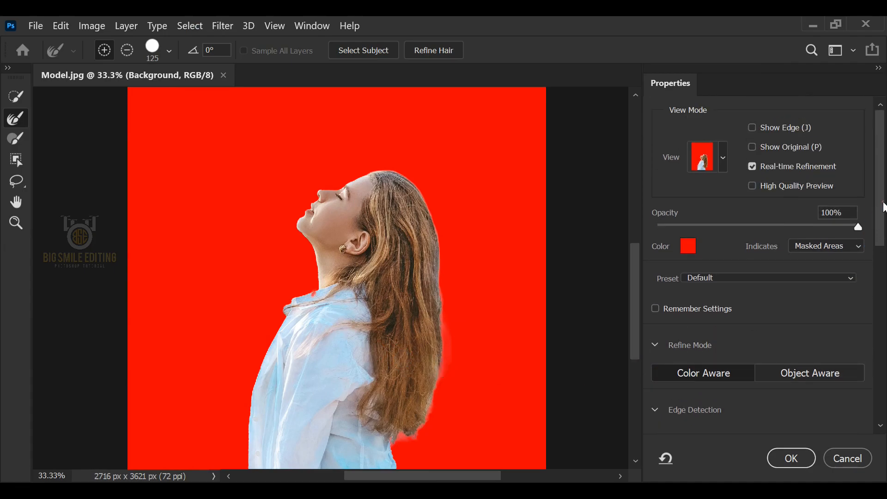
- Preview the cutout with a red overlay on the masked areas at 100% opacity
click(725, 154)
click(726, 249)
drag(858, 227, 867, 227)
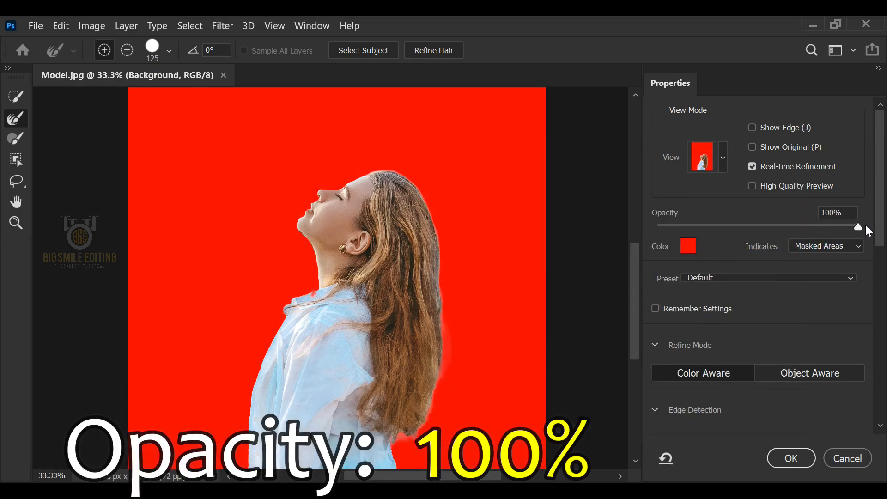
click(851, 211)
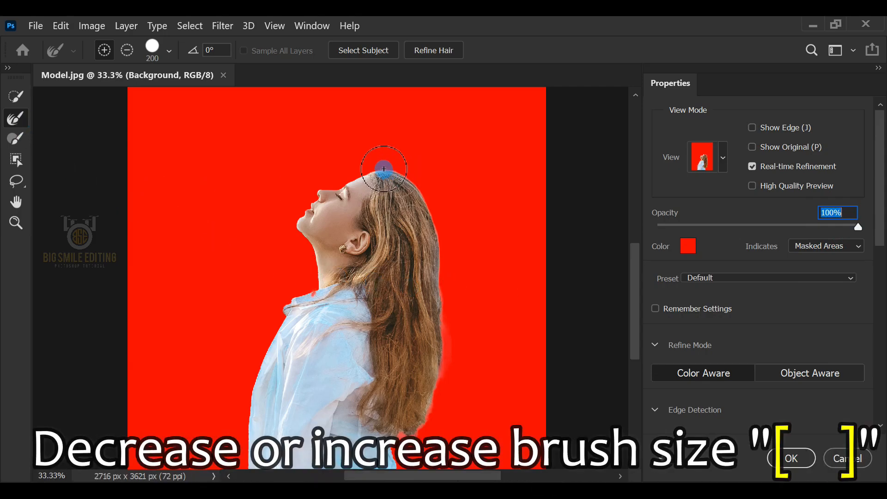
- Refine the selection along the back and lower ends of the hair using a Refine Edge brush of size 125
key(bracketleft)
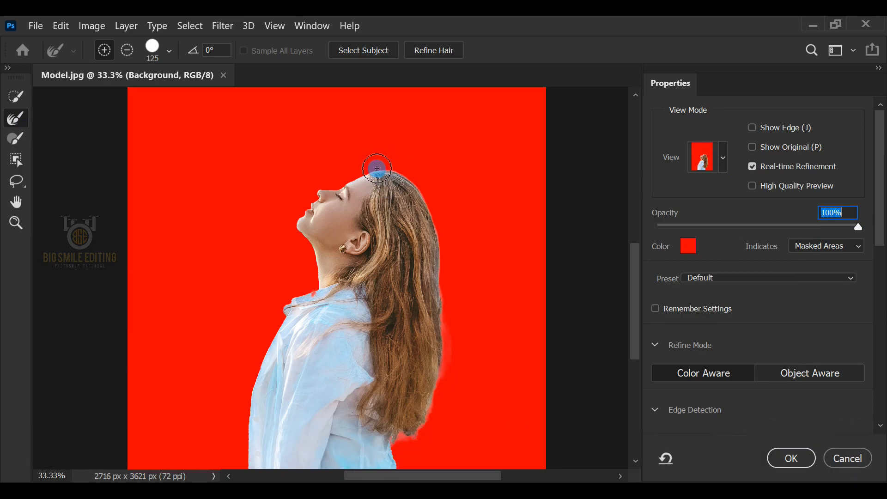
drag(444, 251, 442, 240)
mouse_move(443, 338)
mouse_down()
mouse_move(444, 312)
mouse_move(438, 389)
mouse_up()
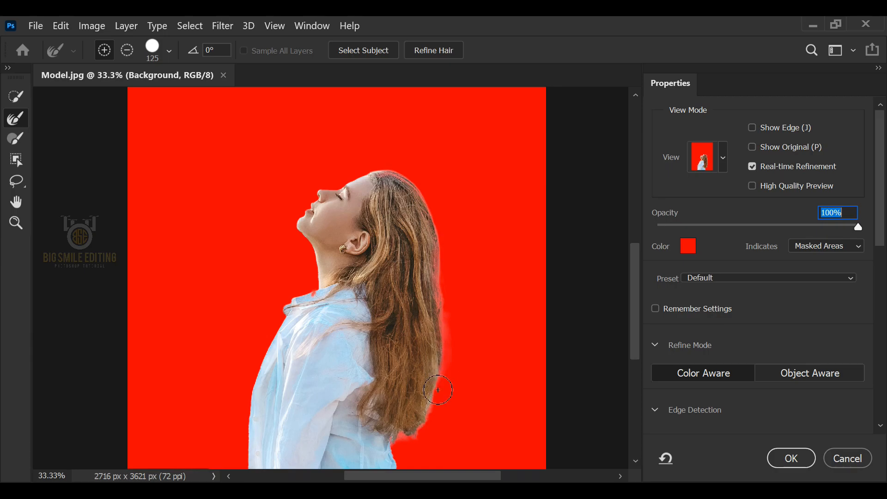
drag(403, 446, 409, 446)
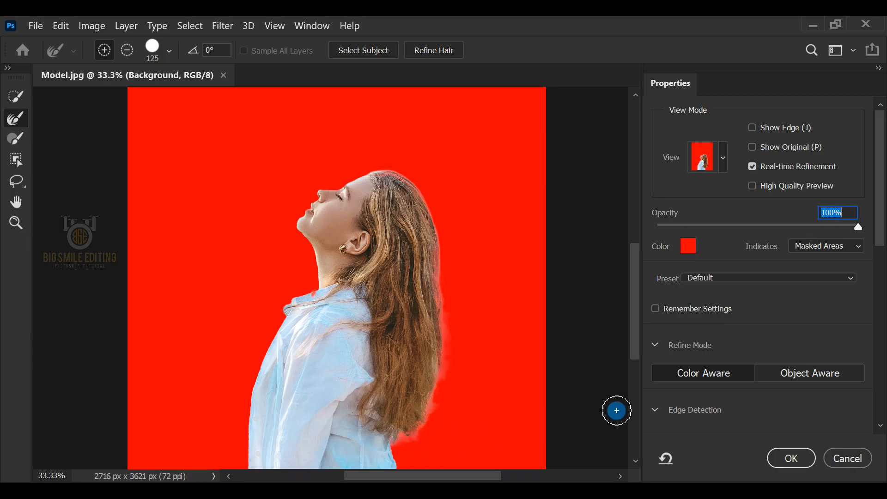
- Output the refined selection to a New Layer and apply it
drag(878, 222, 882, 395)
click(835, 421)
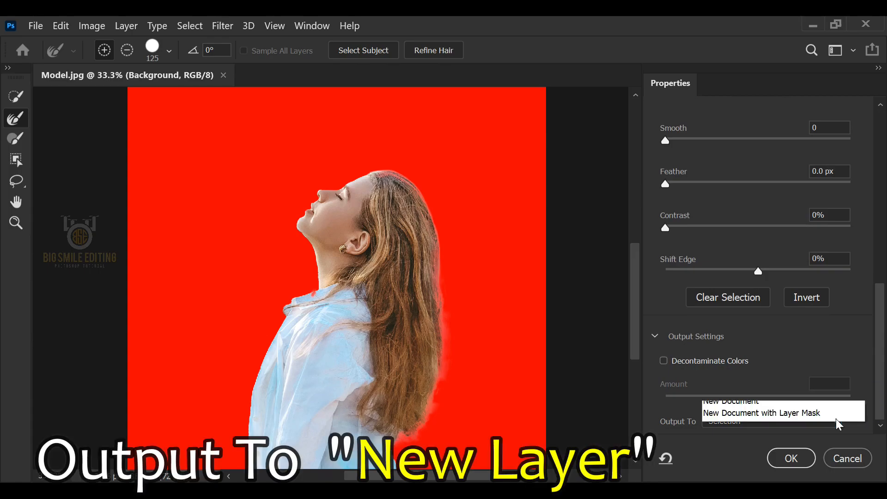
click(781, 430)
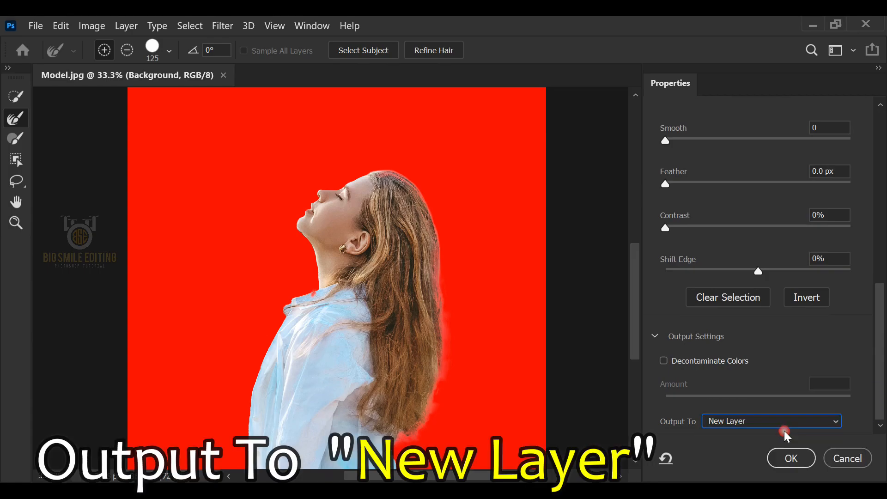
click(781, 454)
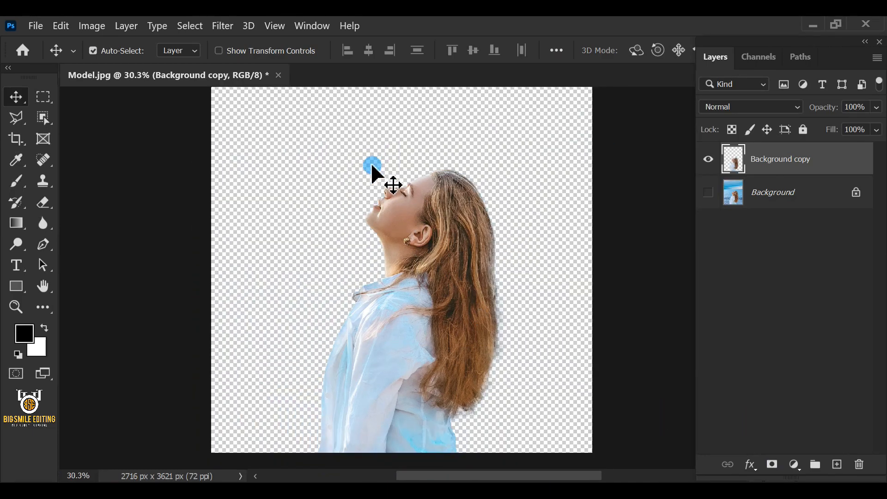
- Set the Crop Tool to W x H x Resolution with a width of 1280 px and a height of 720 px
key(ctrl+0)
scroll(358, 178, down, 1)
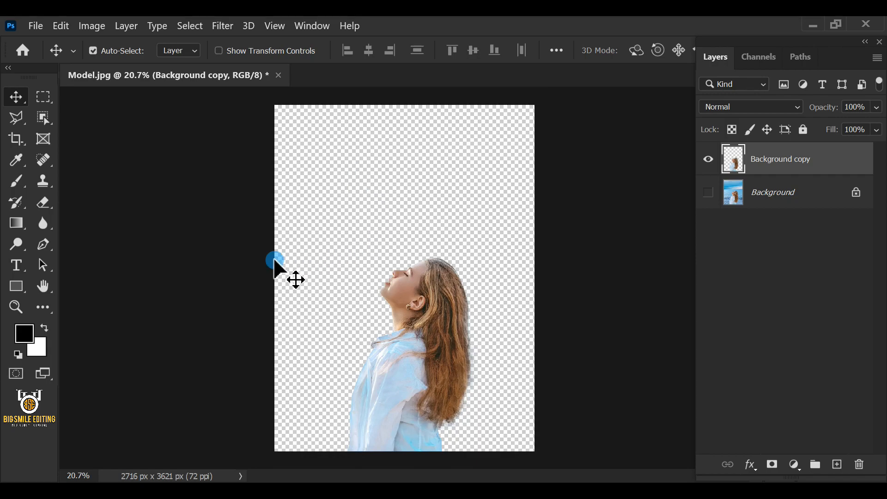
click(17, 138)
click(87, 140)
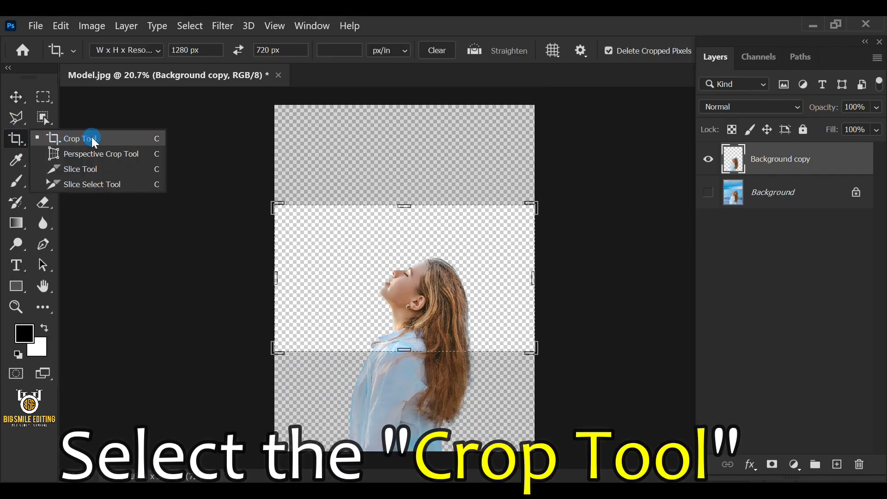
click(100, 139)
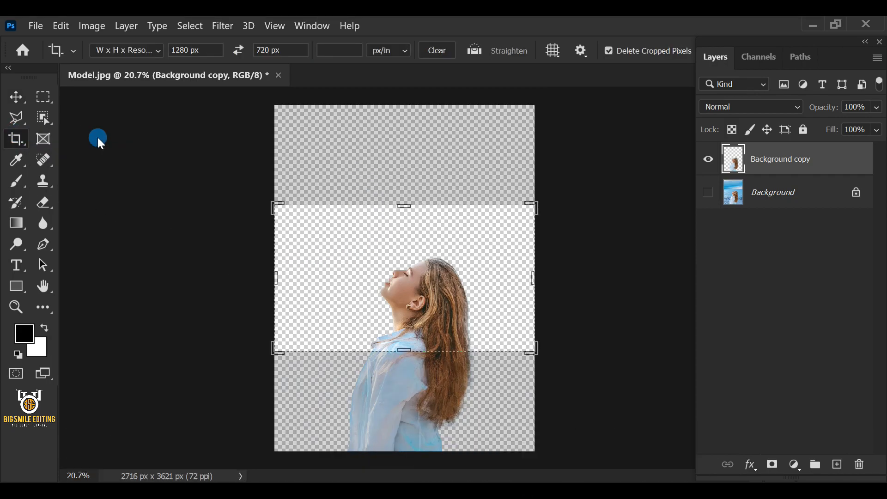
click(143, 51)
click(149, 80)
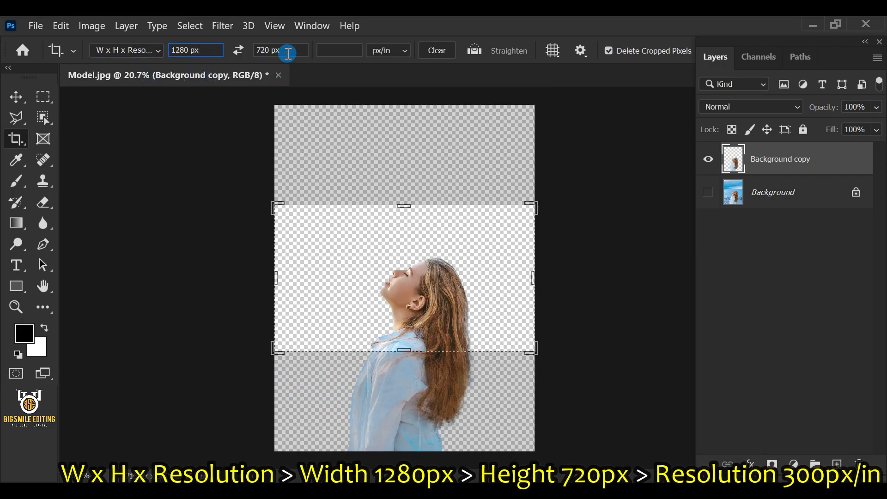
click(395, 51)
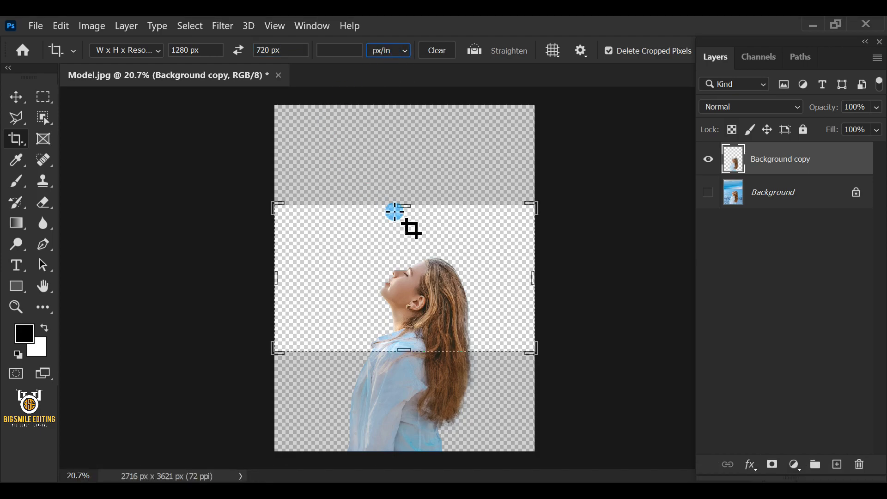
- Crop the image to 1280 x 720 px, enlarging the frame beyond the canvas sides and down to the cutout's bottom edge
mouse_move(404, 206)
mouse_down()
mouse_move(409, 220)
mouse_move(406, 212)
mouse_up()
drag(404, 351, 417, 397)
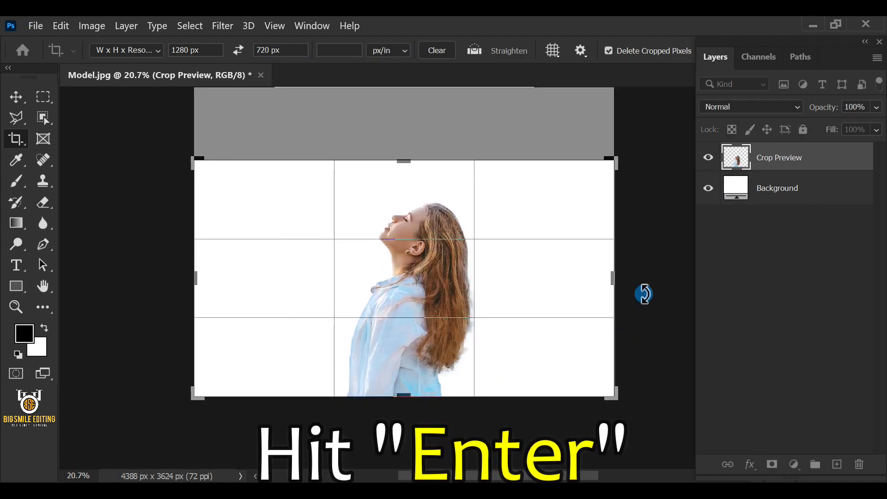
key(Return)
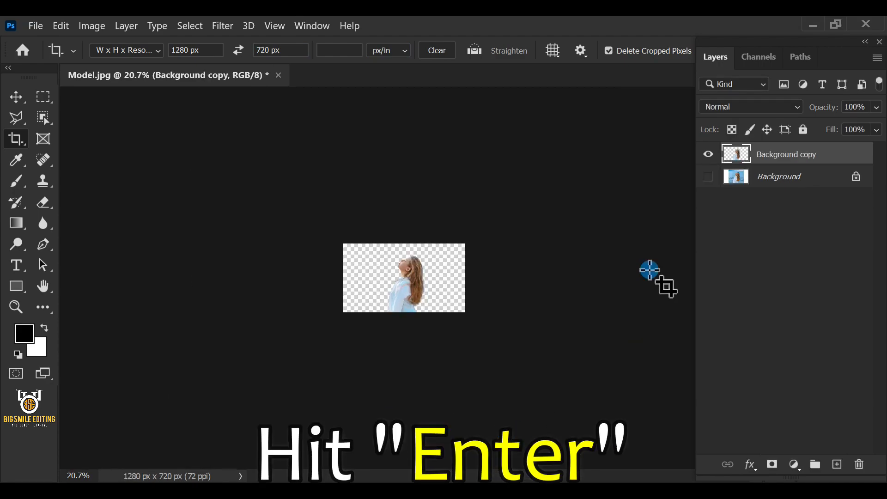
- Add a Gradient fill layer above the Background layer using the Black, White preset from Basics
key(ctrl+plus)
key(ctrl+0)
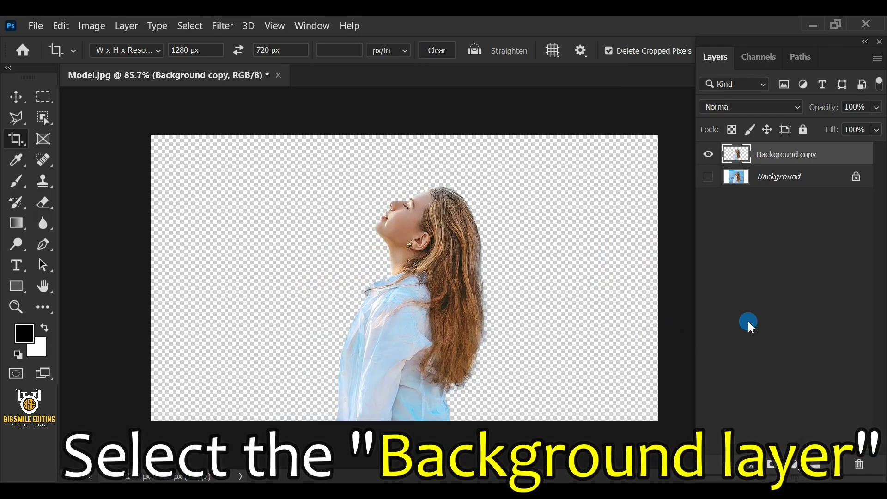
click(787, 185)
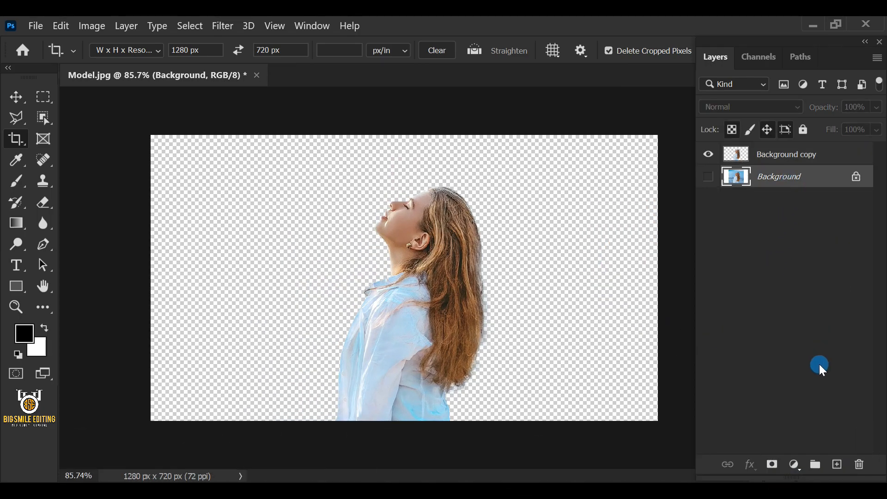
click(795, 464)
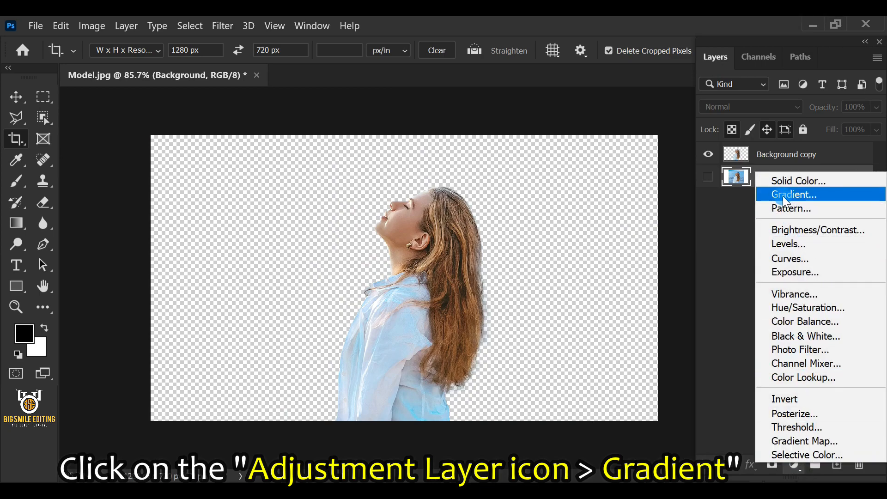
click(831, 196)
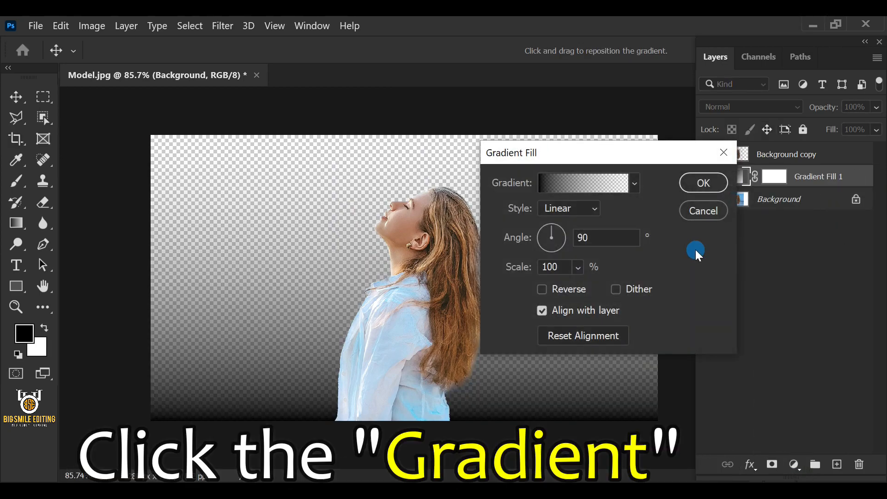
click(608, 184)
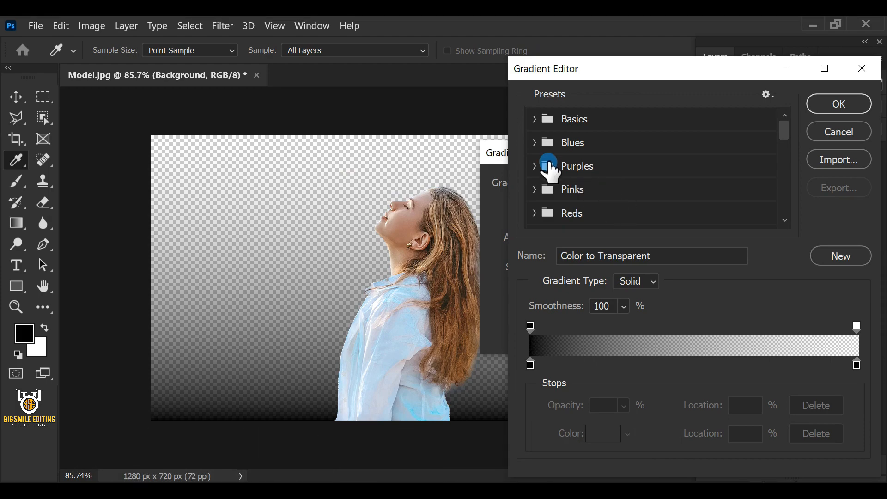
click(533, 121)
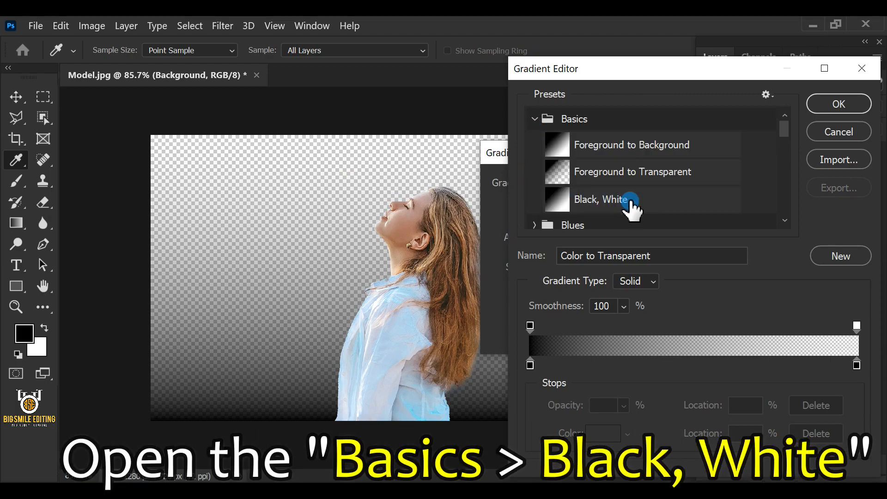
click(708, 203)
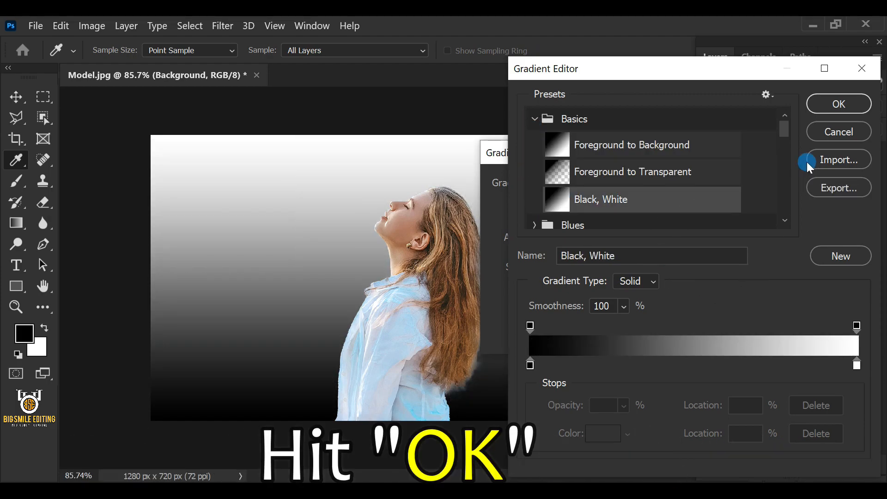
click(822, 110)
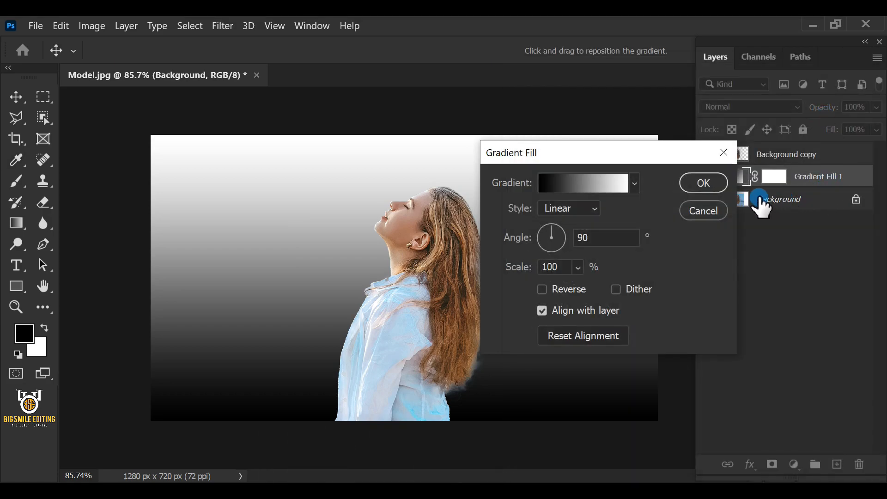
- Make the gradient fill Radial with a scale of 243% and Reverse enabled, and apply it
click(594, 203)
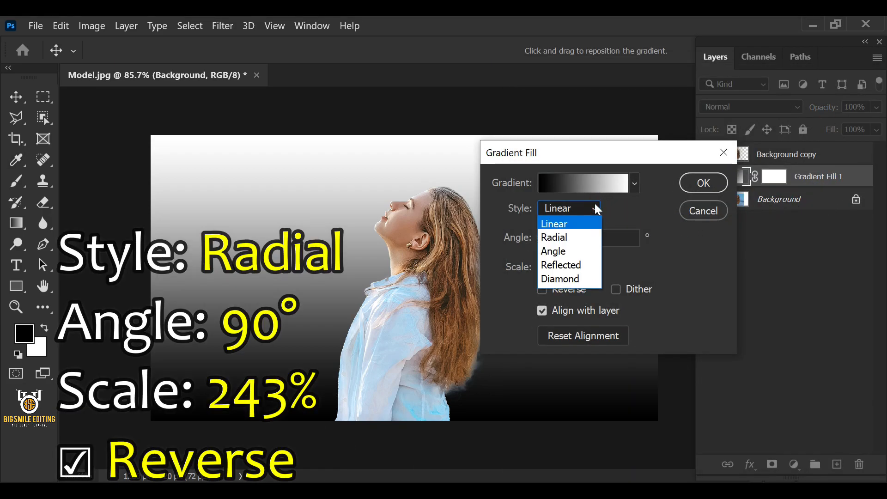
click(594, 241)
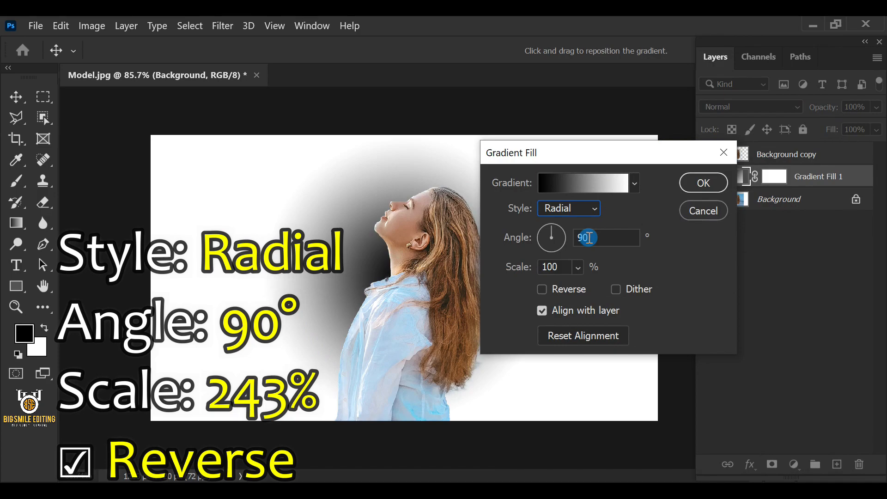
click(578, 267)
drag(578, 287, 595, 287)
click(575, 271)
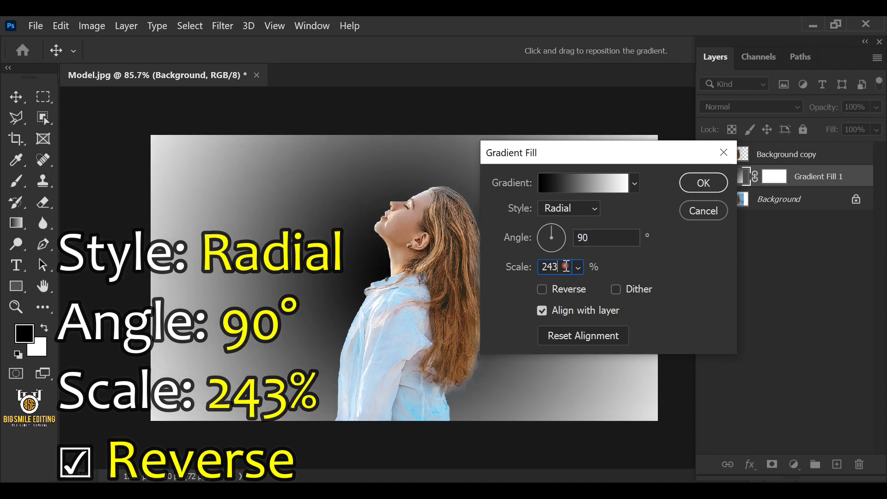
click(544, 287)
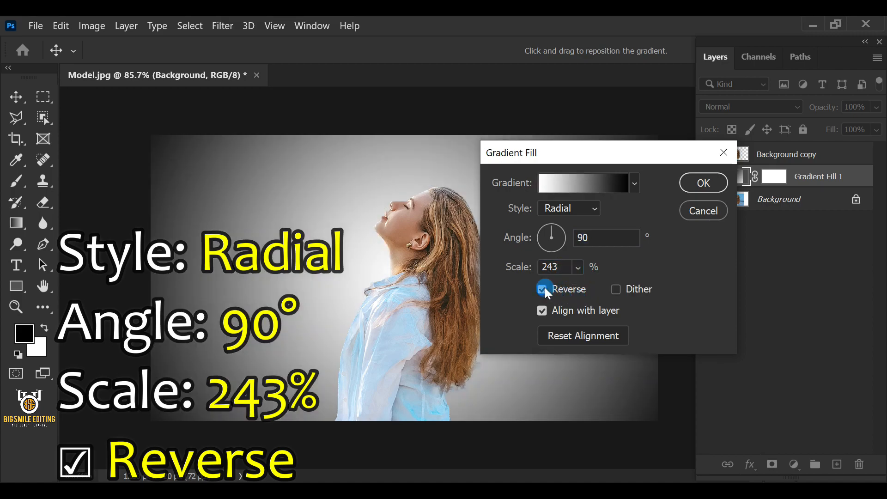
click(693, 183)
- Move the model on the Background copy layer slightly left with the Move Tool
key(c)
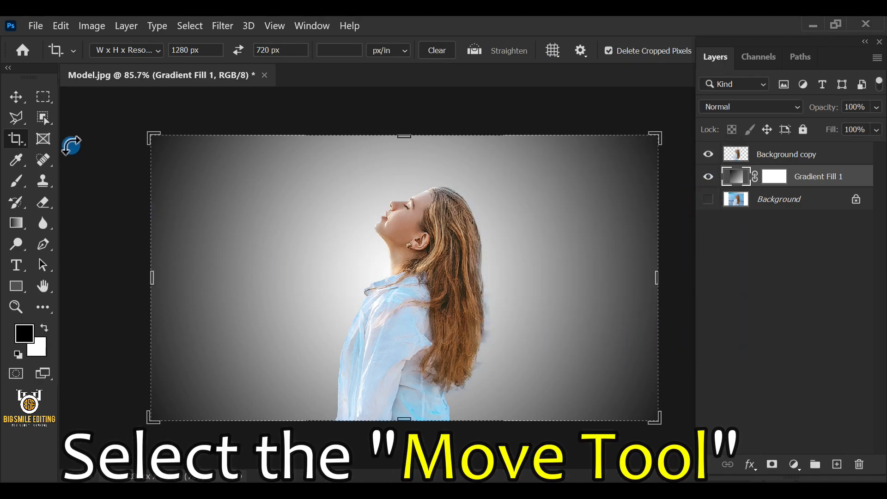
click(24, 96)
click(91, 96)
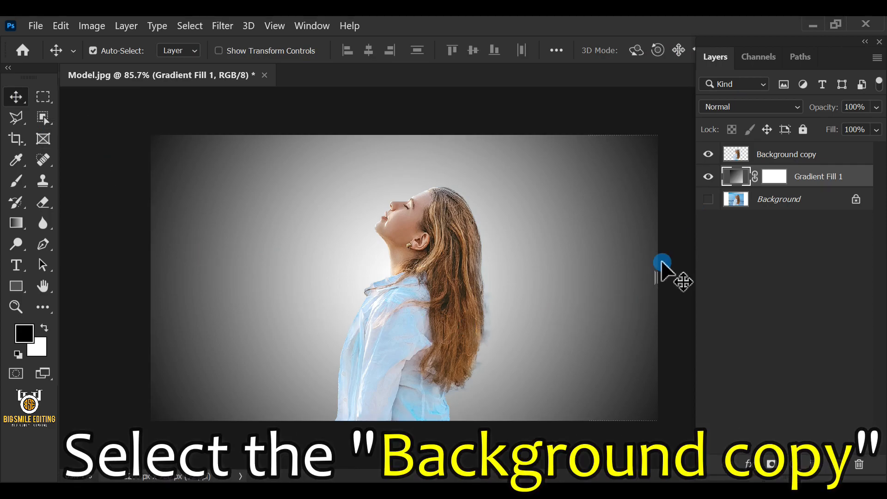
click(770, 157)
drag(417, 301, 409, 305)
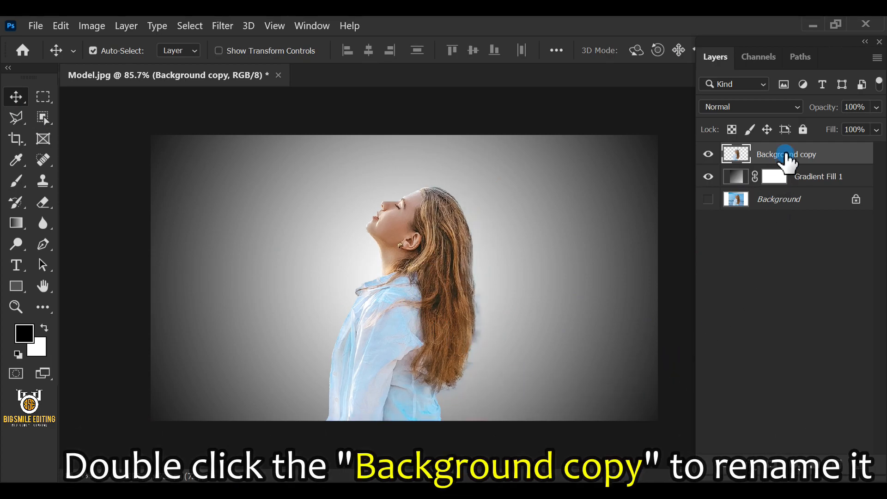
- Rename the Background copy layer to "Liquify"
double_click(787, 156)
text(Liquify)
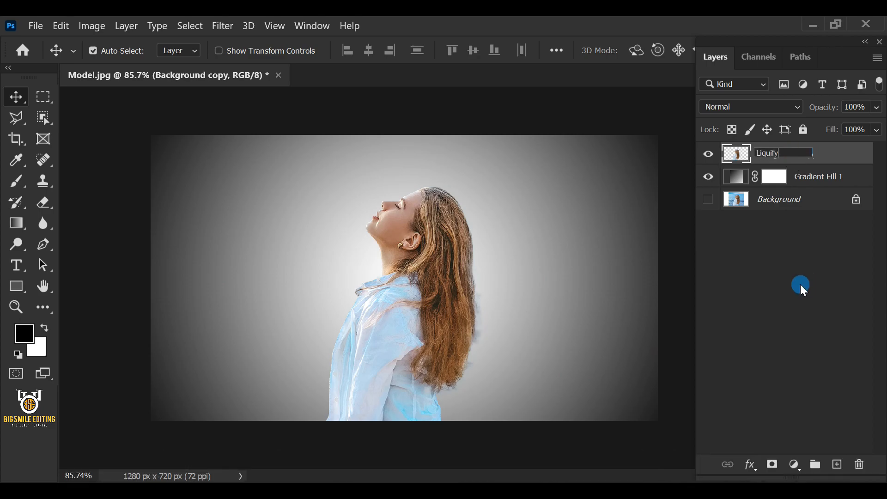
click(837, 155)
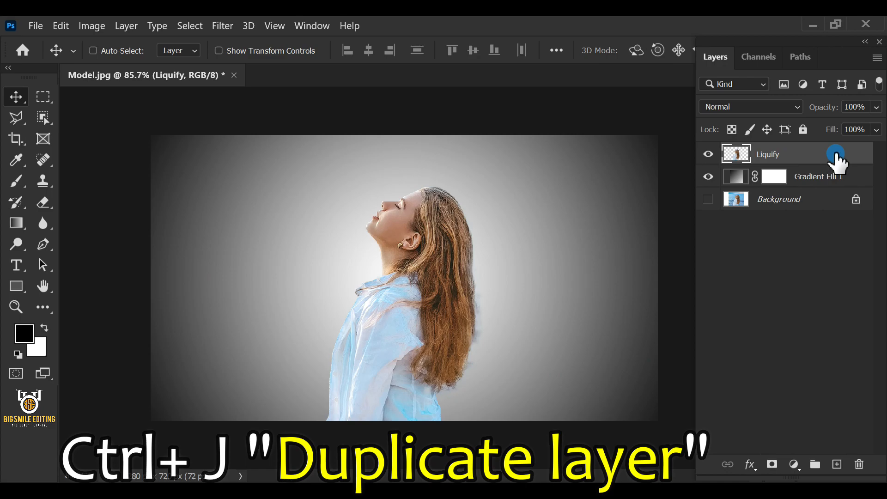
- Duplicate the Liquify layer and rename the duplicate to "Model"
key(ctrl+j)
double_click(765, 157)
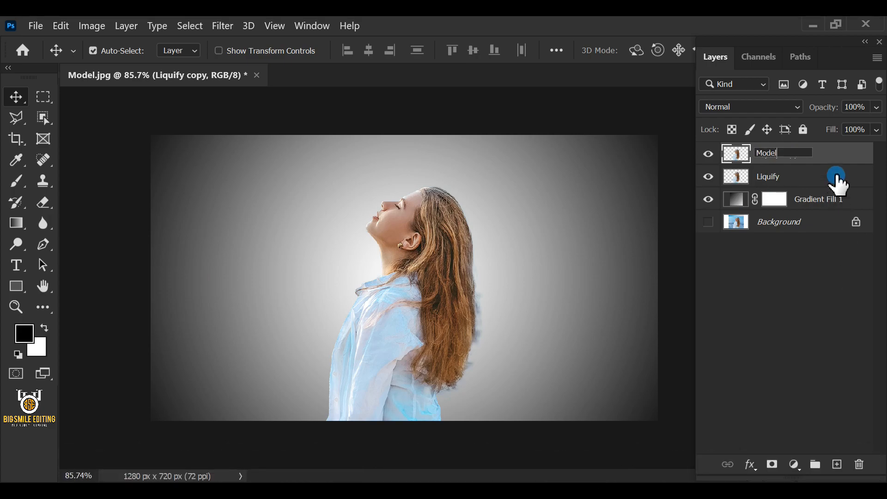
click(836, 152)
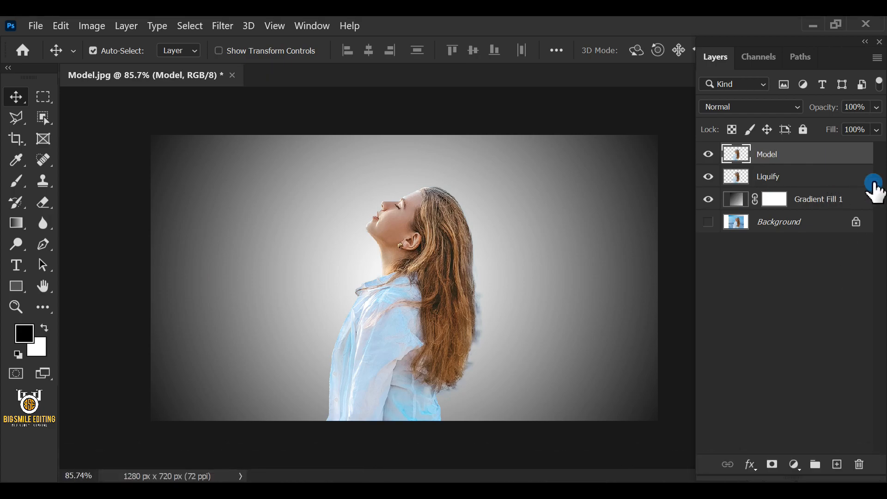
- Open the Liquify filter on the Liquify layer and choose the Forward Warp Tool
click(822, 179)
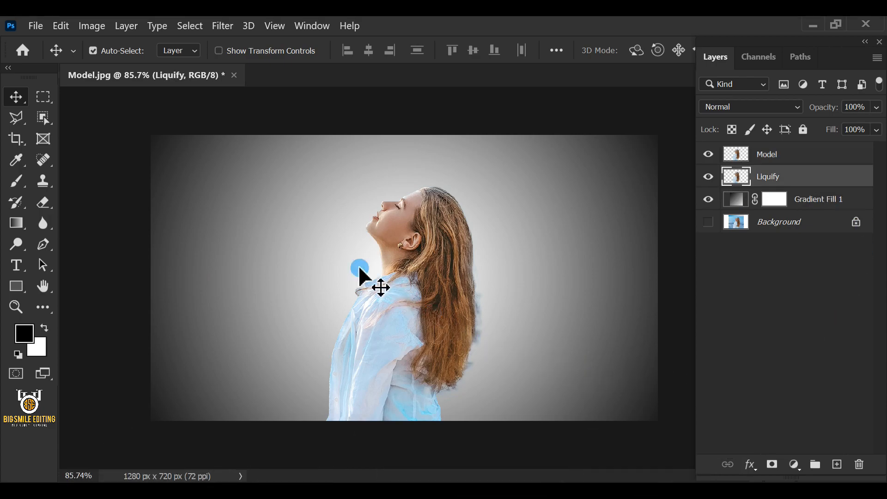
click(222, 26)
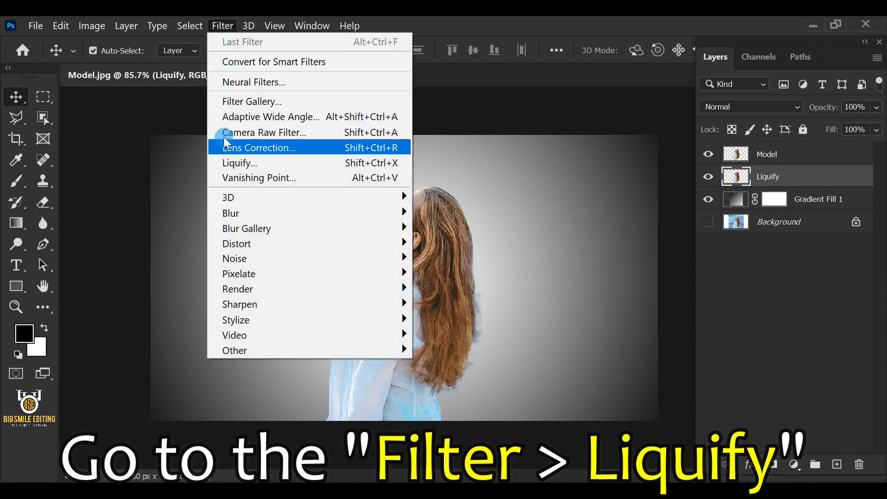
click(365, 163)
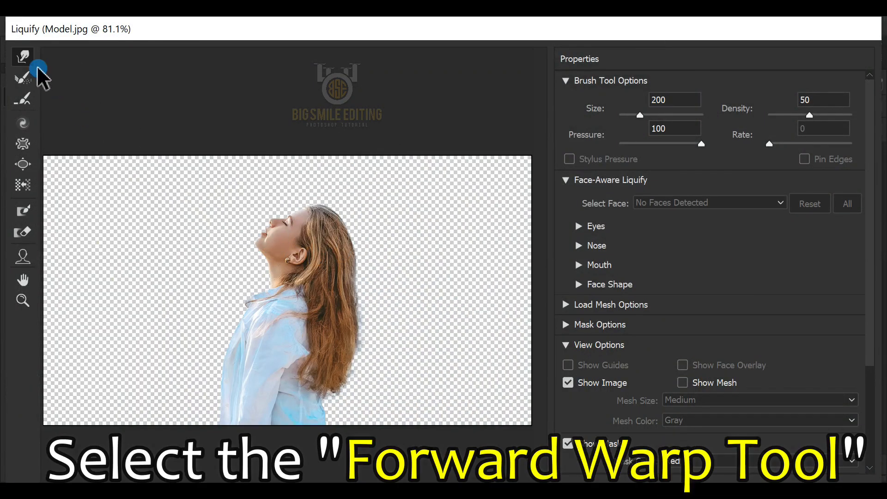
click(25, 57)
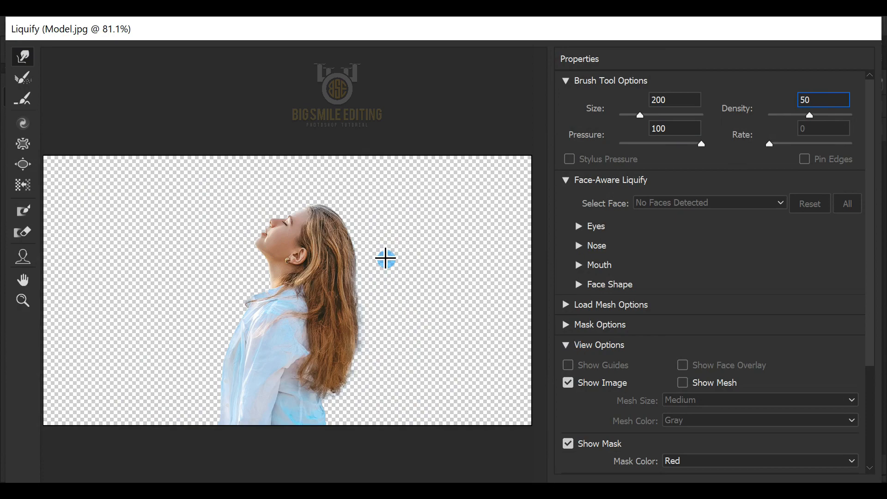
- Adjust the warp brush size and pull the lower back of the shirt out toward the canvas's right edge
key(bracketright)
key(bracketright)
key(bracketright)
key(bracketright)
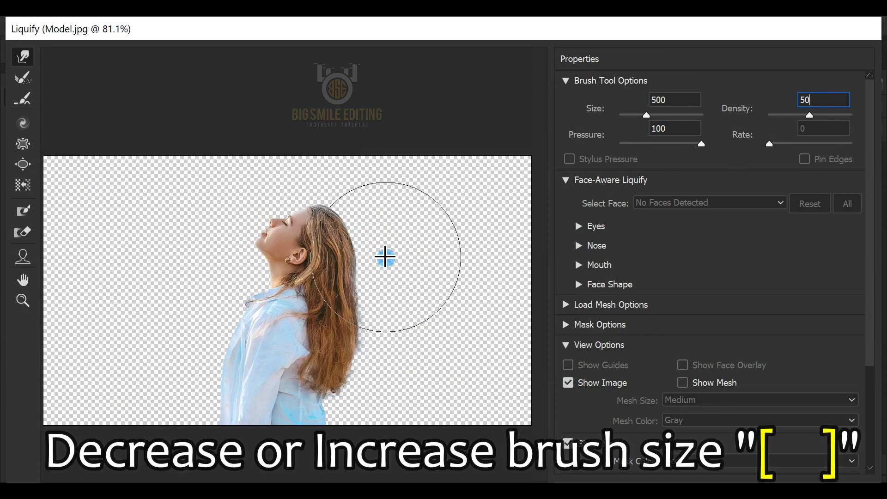
key(bracketleft)
key(bracketleft)
key(bracketleft)
key(bracketleft)
mouse_move(321, 408)
mouse_down()
mouse_move(441, 404)
mouse_move(302, 400)
mouse_move(418, 400)
mouse_up()
drag(295, 406, 437, 408)
mouse_move(328, 408)
mouse_down()
mouse_move(421, 423)
mouse_move(406, 412)
mouse_move(343, 405)
mouse_move(484, 402)
mouse_move(431, 393)
mouse_move(455, 382)
mouse_up()
mouse_move(356, 410)
mouse_down()
mouse_move(483, 426)
mouse_move(510, 409)
mouse_move(478, 412)
mouse_move(527, 408)
mouse_up()
- Enlarge the warp brush to 250, stretch the hair out to the canvas's right edge from bottom to top, and apply the filter
key(bracketright)
key(bracketright)
mouse_move(300, 379)
mouse_down()
mouse_move(376, 363)
mouse_move(532, 358)
mouse_up()
drag(344, 331, 525, 255)
drag(437, 321, 551, 309)
drag(491, 280, 538, 256)
mouse_move(334, 264)
mouse_down()
mouse_move(458, 231)
mouse_move(472, 200)
mouse_move(434, 187)
mouse_move(452, 182)
mouse_move(457, 258)
mouse_move(483, 253)
mouse_move(549, 195)
mouse_move(465, 194)
mouse_move(527, 147)
mouse_move(539, 202)
mouse_move(568, 229)
mouse_move(550, 166)
mouse_up()
mouse_move(343, 213)
mouse_down()
mouse_move(391, 185)
mouse_move(345, 198)
mouse_move(407, 148)
mouse_move(347, 186)
mouse_move(425, 143)
mouse_move(415, 181)
mouse_move(502, 152)
mouse_move(540, 254)
mouse_move(531, 359)
mouse_move(481, 351)
mouse_move(507, 360)
mouse_move(489, 365)
mouse_move(500, 367)
mouse_move(518, 317)
mouse_up()
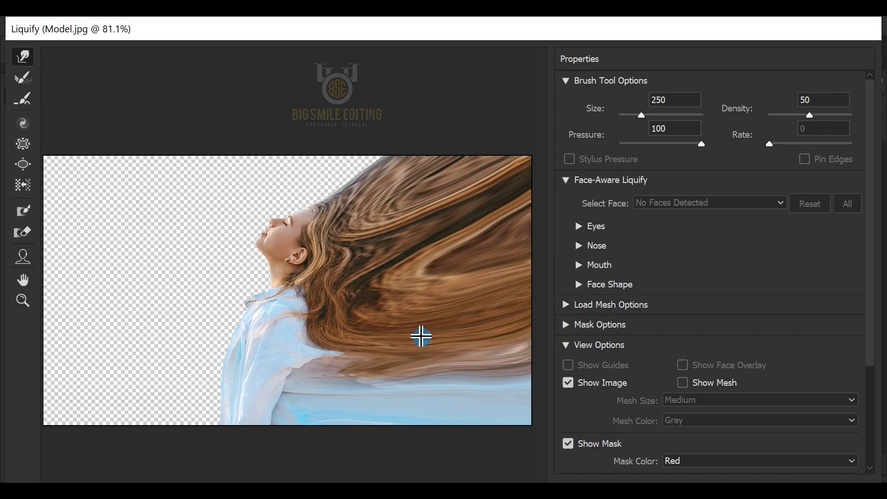
key(Return)
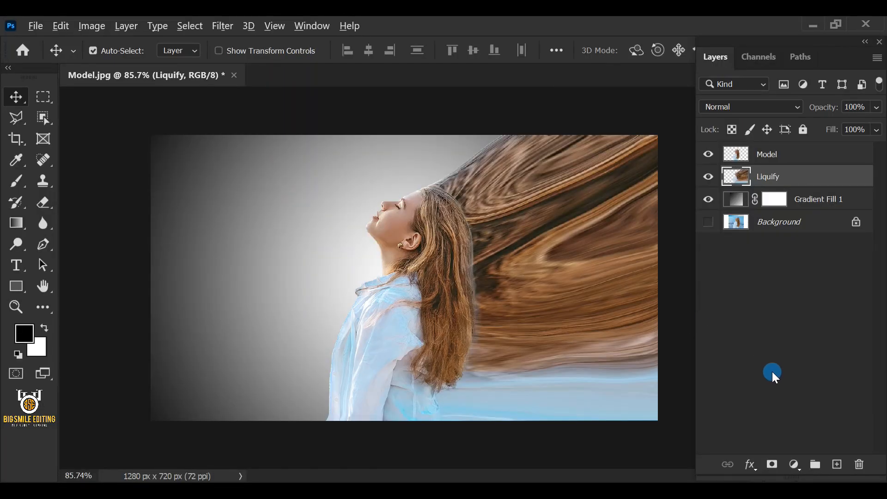
- Add a black layer mask to the Liquify layer and a white layer mask to the Model layer
alt+click(772, 465)
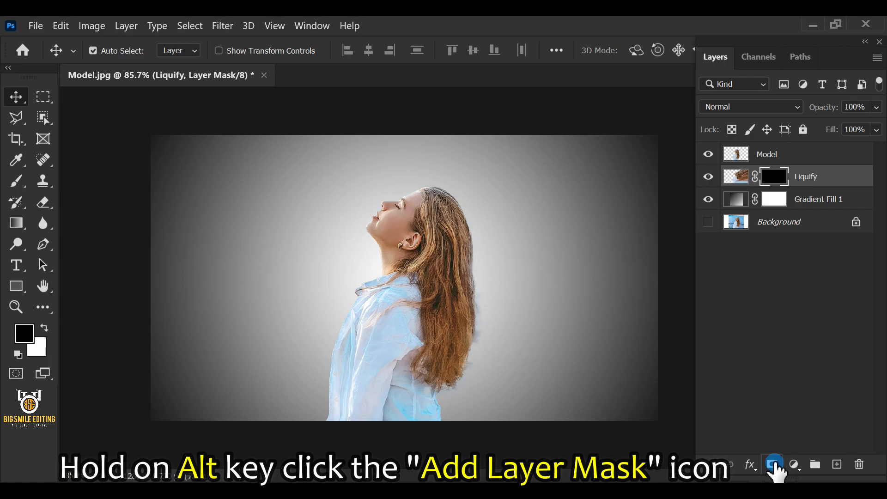
click(817, 158)
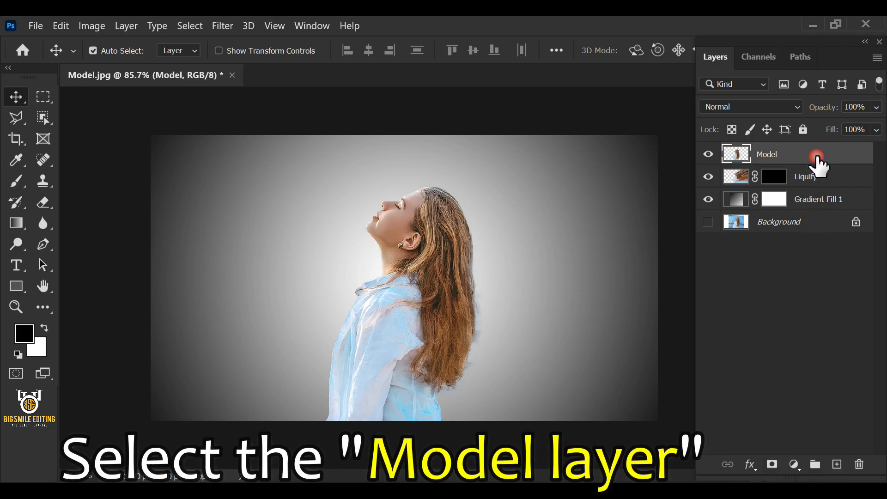
click(772, 465)
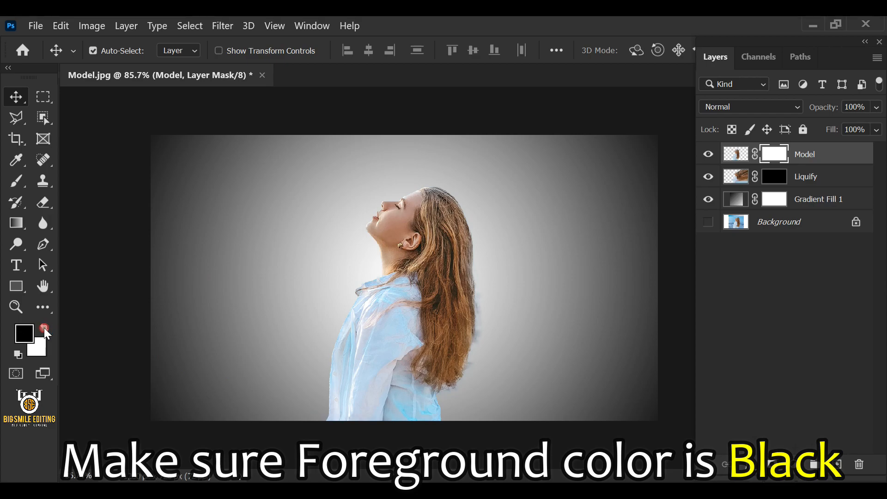
- Confirm black (000000) as the foreground color in the Color Picker
click(25, 335)
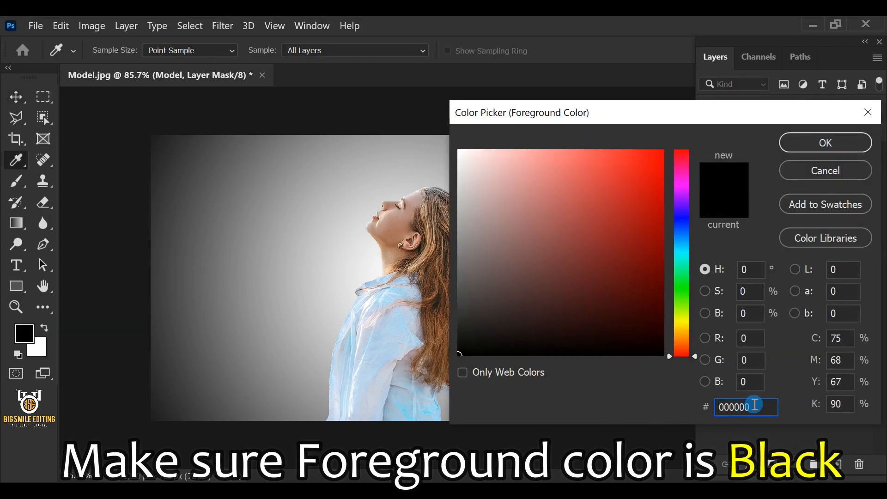
click(814, 143)
key(v)
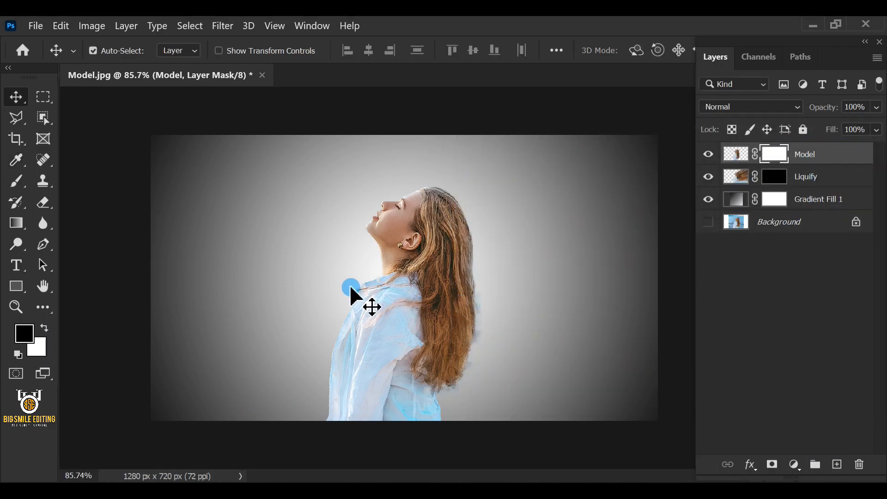
- Choose the Brush Tool and import the Explosion_Brushes ABR file into the brush presets
click(18, 182)
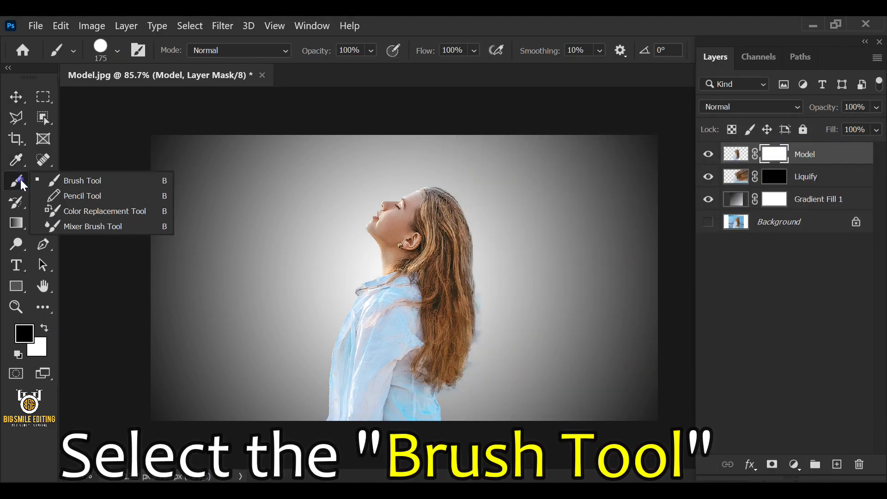
click(93, 180)
click(118, 51)
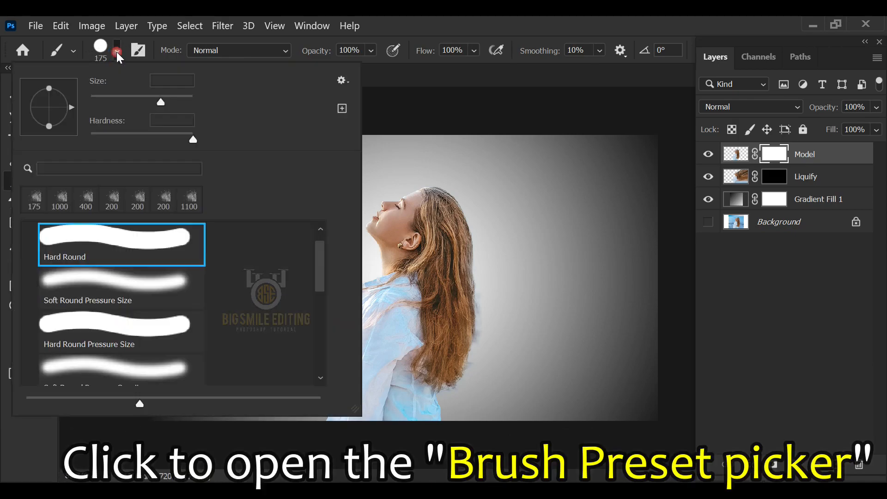
click(342, 81)
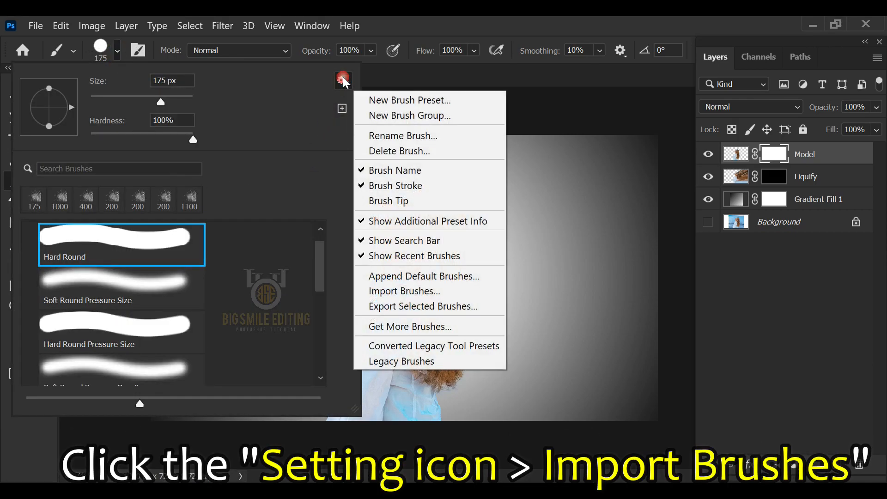
click(413, 294)
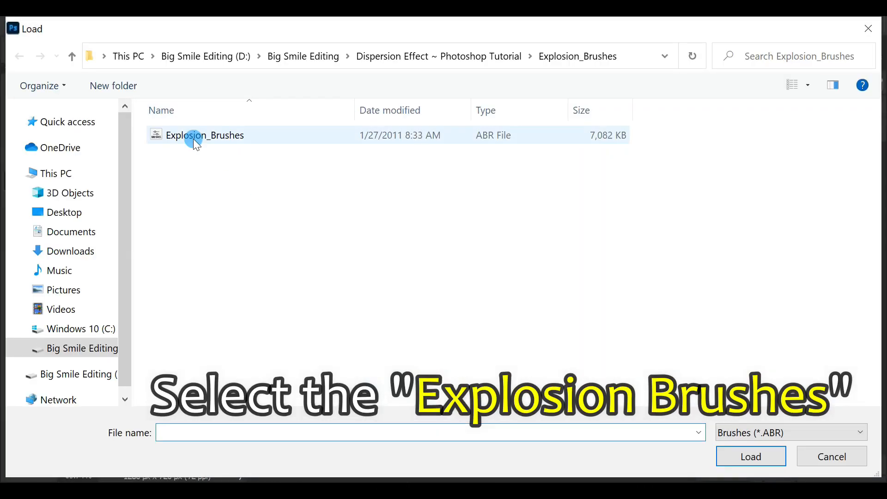
click(194, 139)
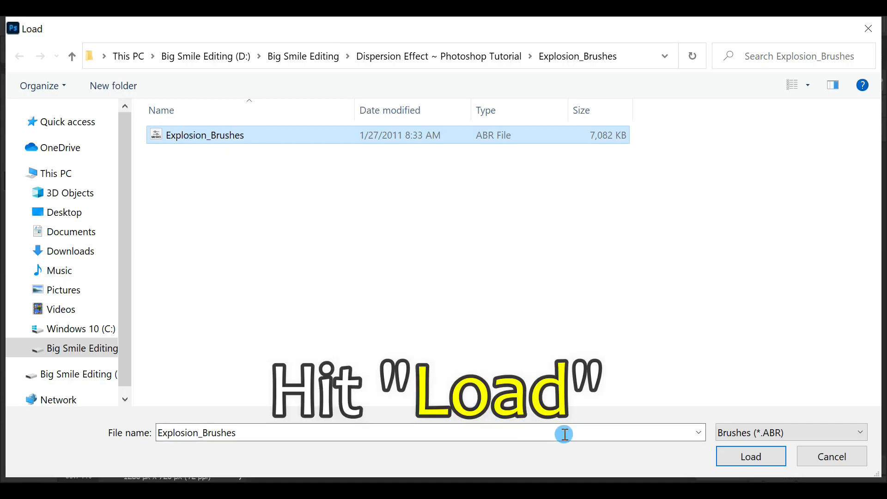
click(733, 458)
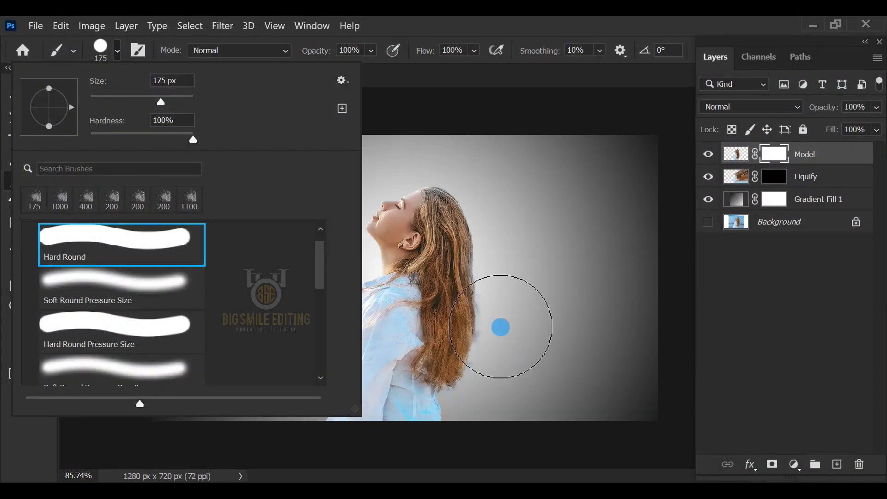
- Choose the 003_Explosion brush from the Explosion_Brushes preset group
drag(322, 268, 320, 364)
click(41, 376)
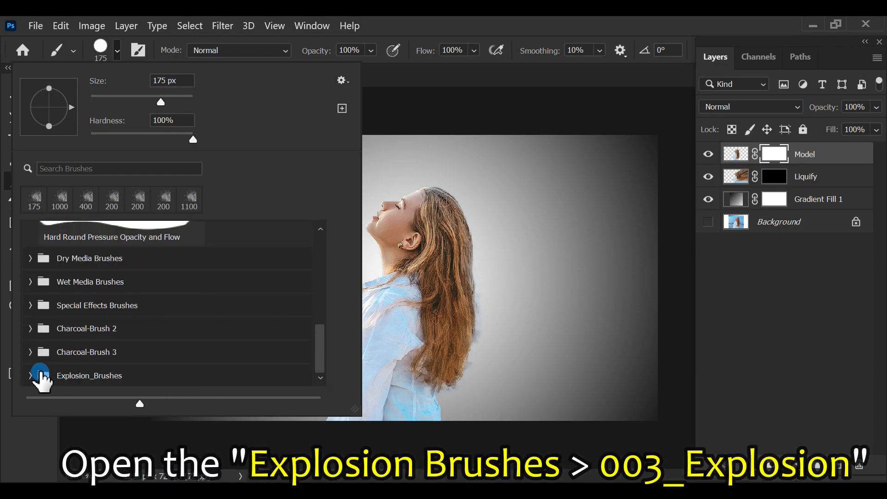
click(31, 375)
drag(320, 288, 319, 313)
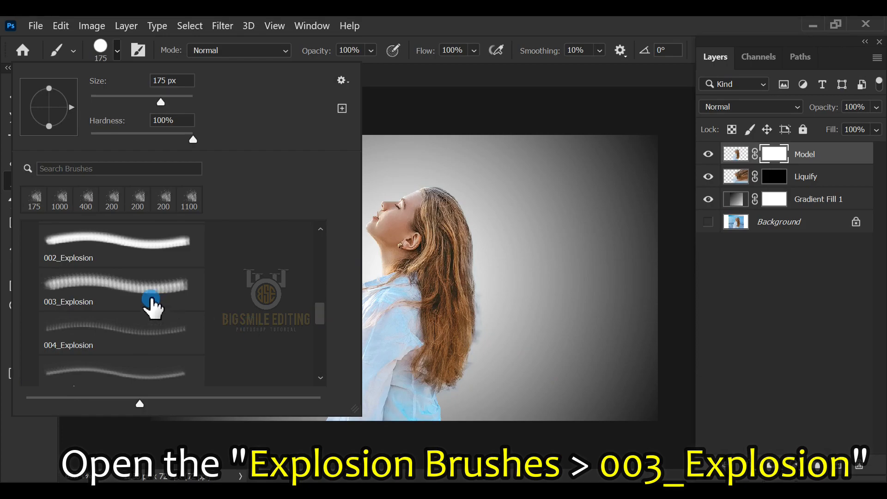
click(130, 291)
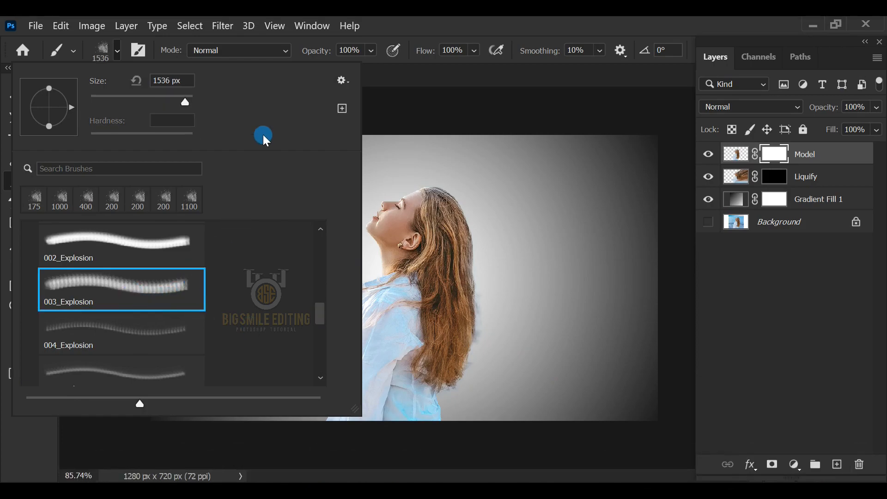
- Set the brush mode to Normal with opacity and flow both at 100%
click(282, 57)
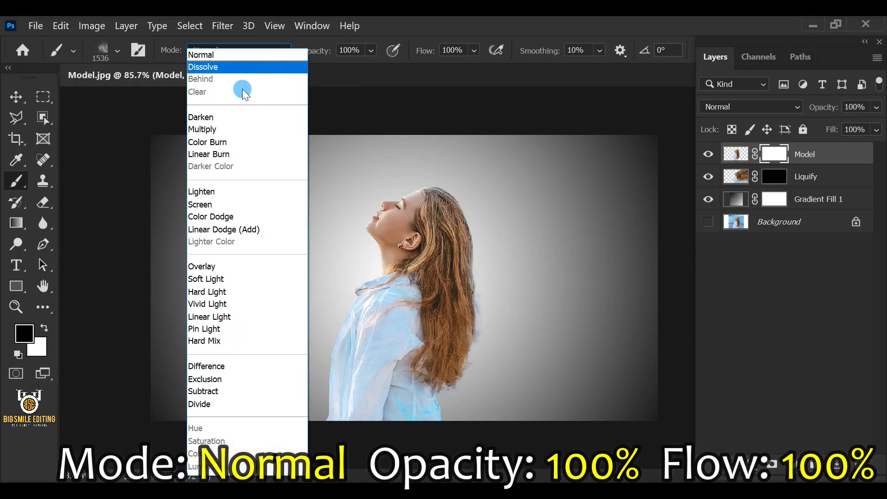
click(308, 76)
click(369, 51)
drag(375, 67, 412, 67)
click(477, 50)
drag(477, 50, 471, 70)
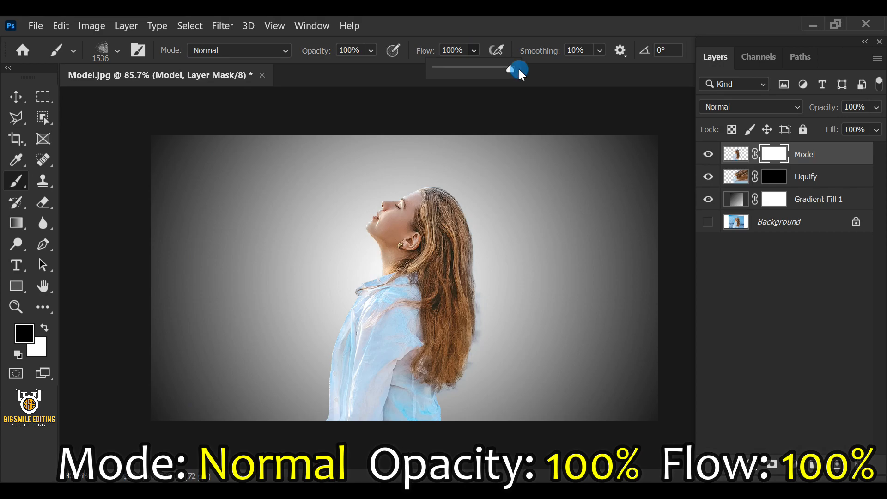
- Reduce the explosion brush to 250 px and rotate its tip to 60°
click(501, 188)
key(bracketleft)
key(bracketleft)
key(bracketleft)
key(bracketleft)
key(bracketleft)
key(bracketleft)
key(bracketleft)
key(bracketleft)
key(bracketleft)
key(bracketleft)
key(bracketleft)
key(bracketleft)
key(bracketleft)
key(bracketleft)
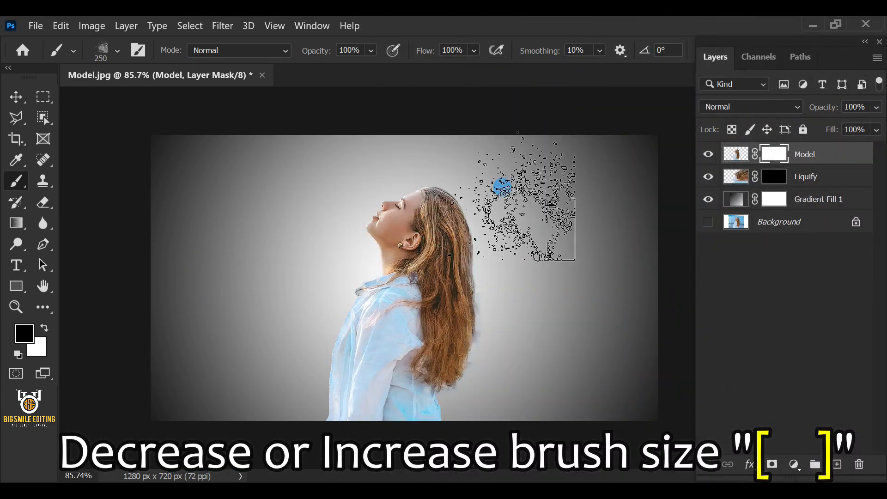
key(ctrl+d)
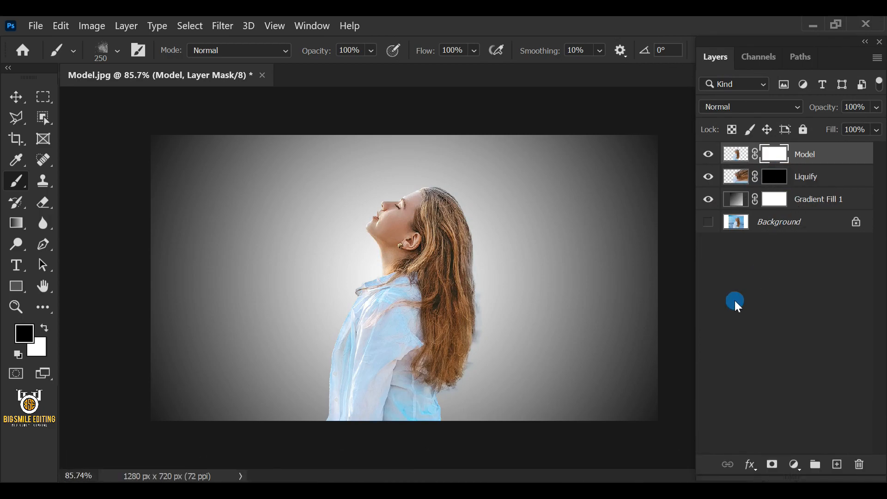
right_click(538, 296)
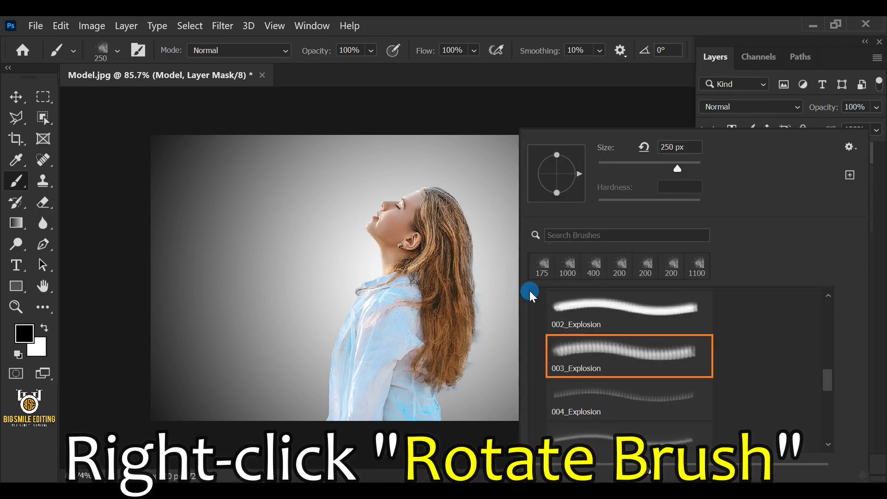
mouse_move(578, 173)
mouse_down()
mouse_move(570, 197)
mouse_move(571, 154)
mouse_up()
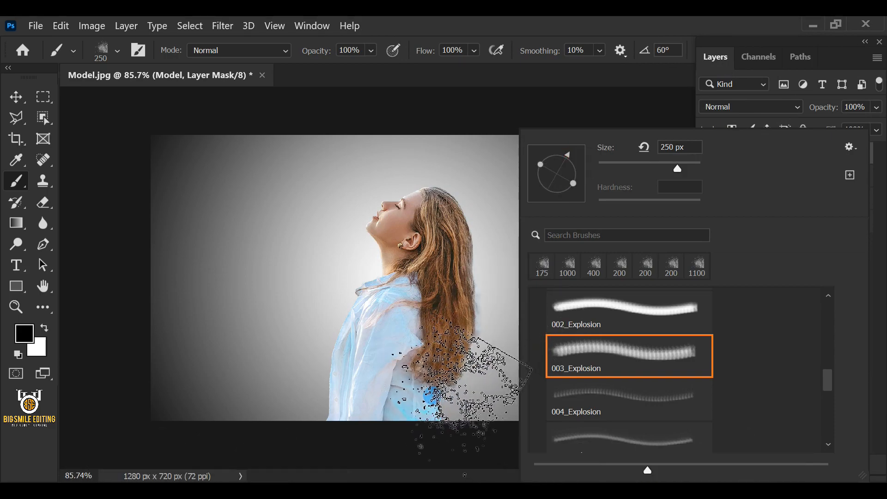
- Paint black on the Model layer's mask with the 250 px explosion brush, breaking up the hair and back of the shirt
click(431, 395)
mouse_move(485, 398)
mouse_down()
mouse_move(446, 405)
mouse_move(467, 355)
mouse_move(494, 341)
mouse_move(493, 292)
mouse_move(482, 286)
mouse_move(485, 315)
mouse_move(495, 265)
mouse_move(458, 265)
mouse_move(447, 214)
mouse_move(464, 220)
mouse_move(461, 260)
mouse_up()
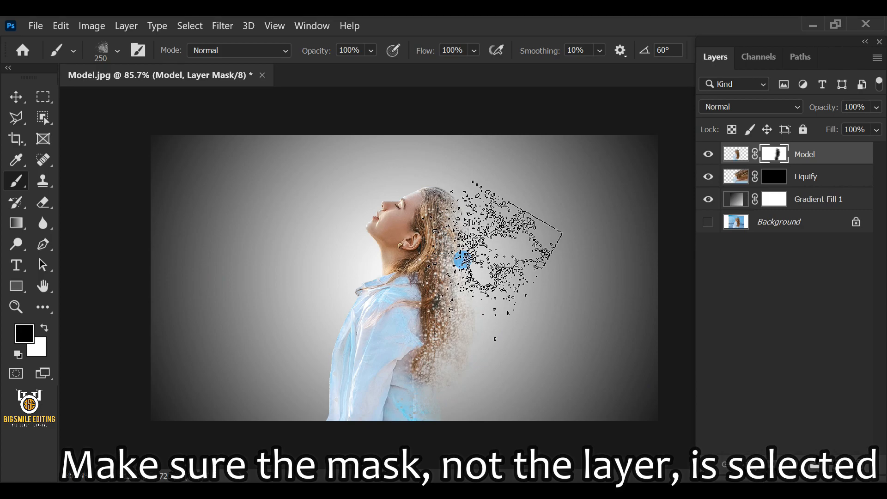
- Refine the scattered hair edge on the Model layer's mask with explosion brush sizes of 125, 175 and 90 px
key(bracketleft)
key(bracketleft)
key(bracketleft)
key(bracketleft)
key(bracketleft)
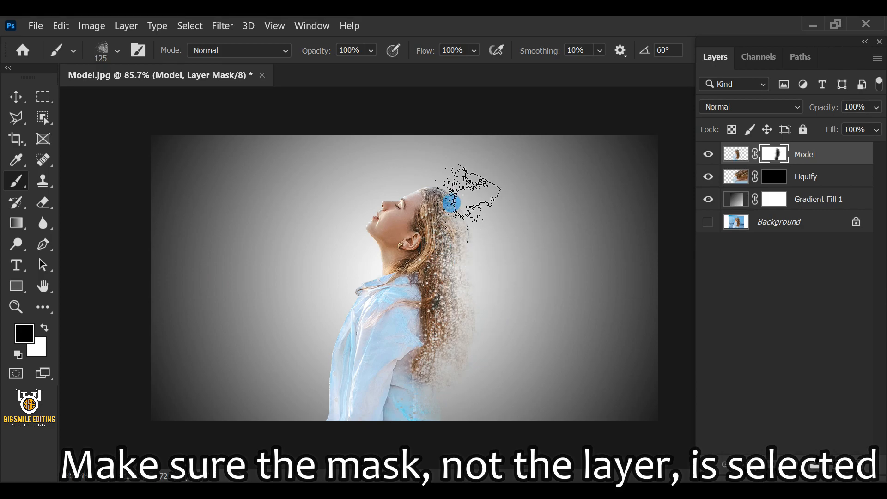
key(bracketright)
key(bracketright)
key(bracketright)
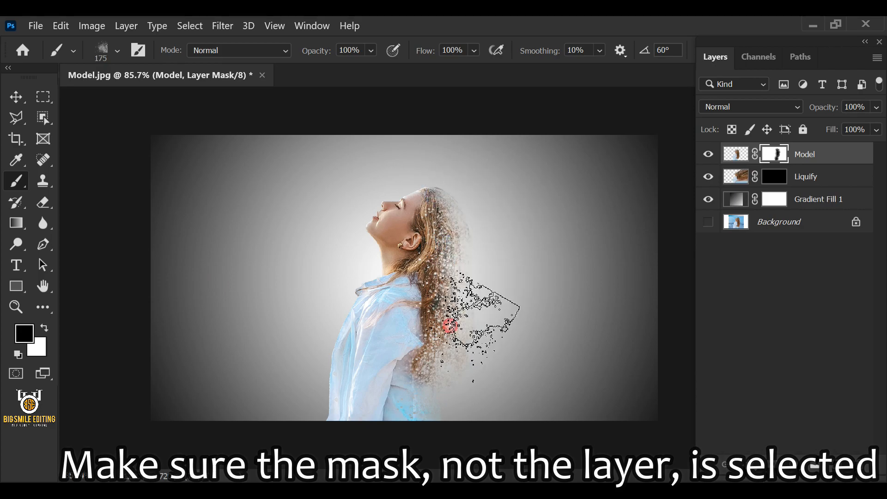
drag(442, 340, 443, 347)
key(bracketleft)
key(bracketleft)
key(bracketleft)
key(bracketleft)
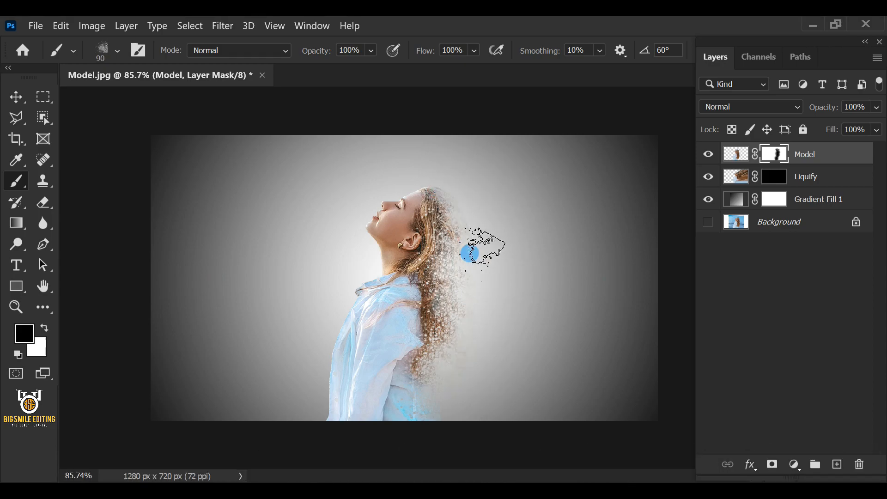
- Target the Liquify layer's mask and make white (ffffff) the foreground color
click(774, 178)
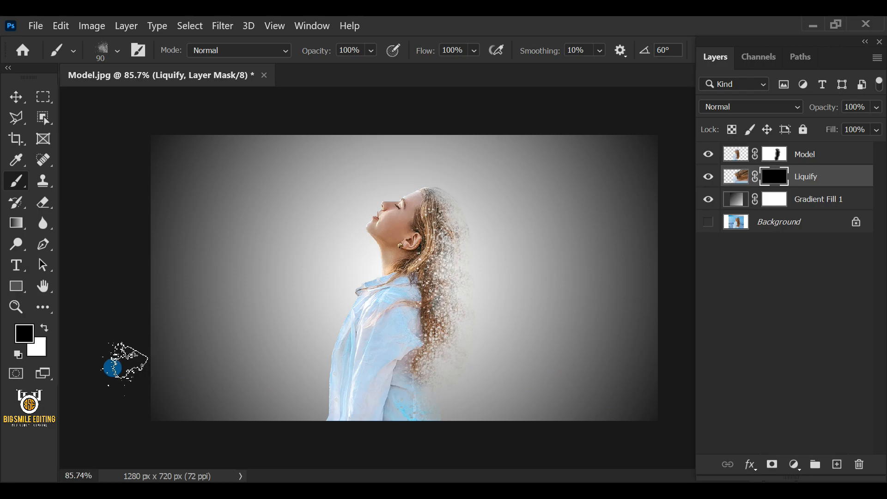
click(43, 328)
click(24, 333)
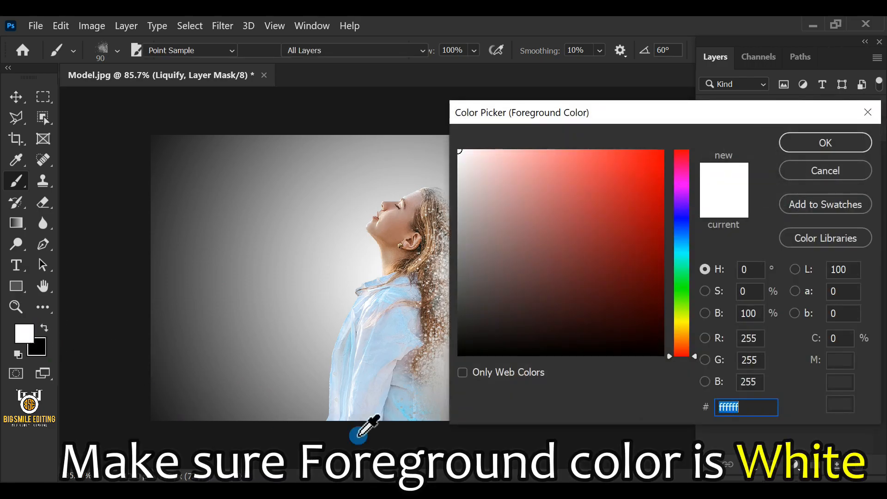
drag(461, 157, 451, 141)
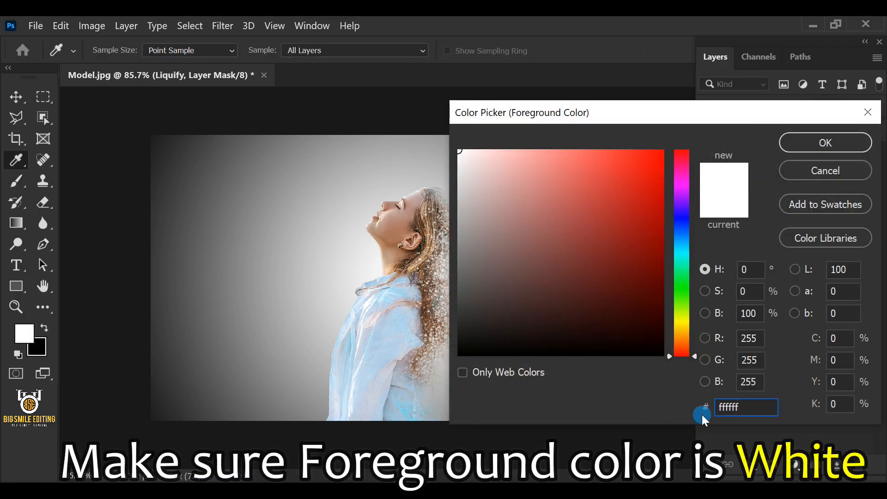
click(792, 143)
- Rotate the explosion brush to -120° and paint white up the hair on the Liquify mask, enlarging the brush from 90 to 175 px
right_click(555, 242)
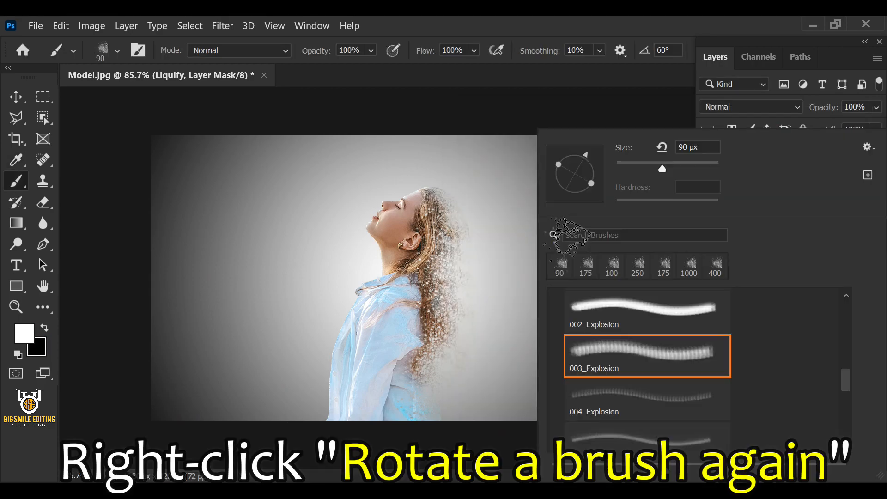
mouse_move(583, 154)
mouse_down()
mouse_move(583, 198)
mouse_move(562, 197)
mouse_up()
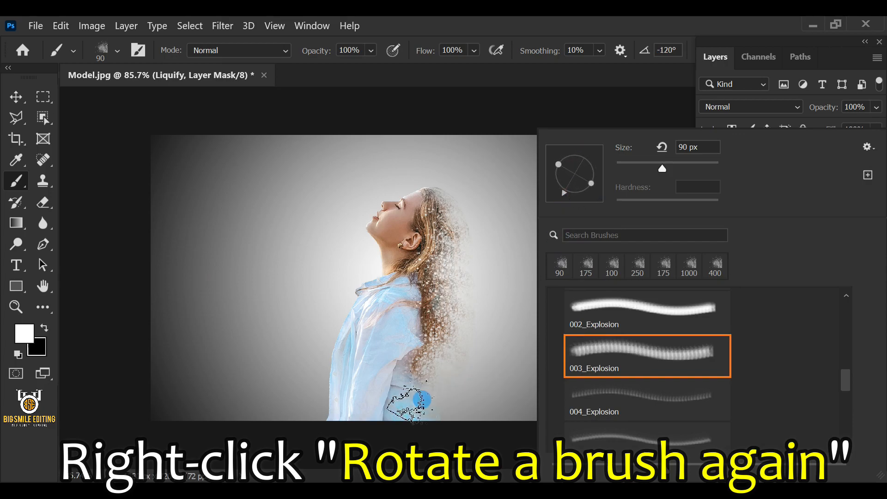
click(412, 405)
key(bracketright)
key(bracketright)
key(bracketright)
key(bracketright)
drag(422, 396, 429, 392)
click(432, 392)
click(431, 374)
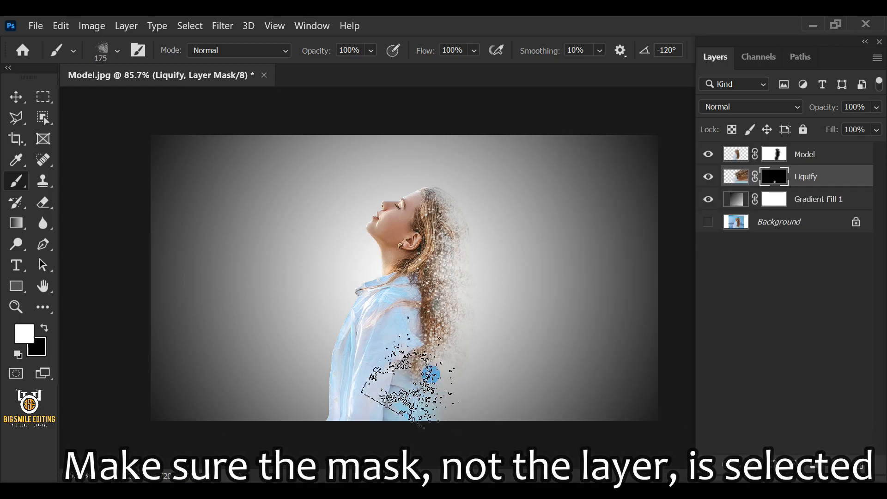
mouse_move(431, 375)
mouse_down()
mouse_move(456, 294)
mouse_move(454, 217)
mouse_move(430, 287)
mouse_move(456, 343)
mouse_move(438, 409)
mouse_move(436, 347)
mouse_up()
- Enlarge the explosion brush to 900 px and stamp large flying particles behind the model on the Liquify mask
key(bracketright)
key(bracketright)
key(bracketright)
key(bracketright)
key(bracketright)
key(bracketright)
key(bracketright)
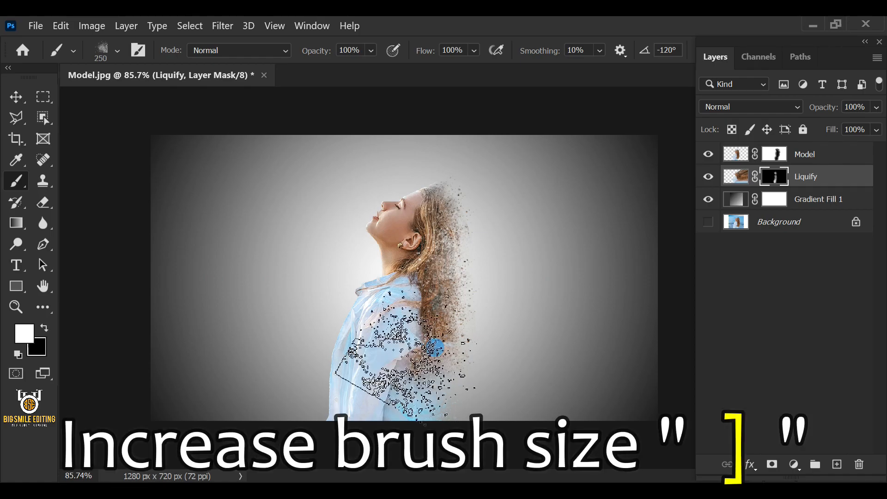
key(bracketright)
key(bracketright)
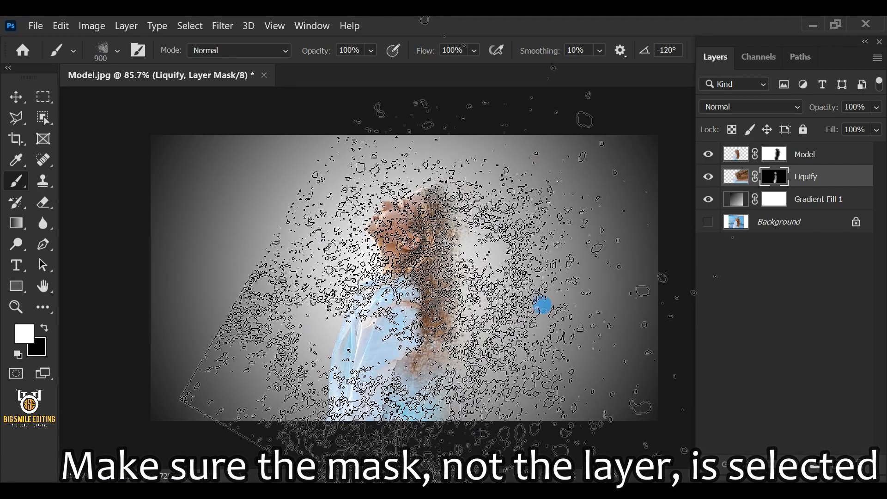
click(542, 305)
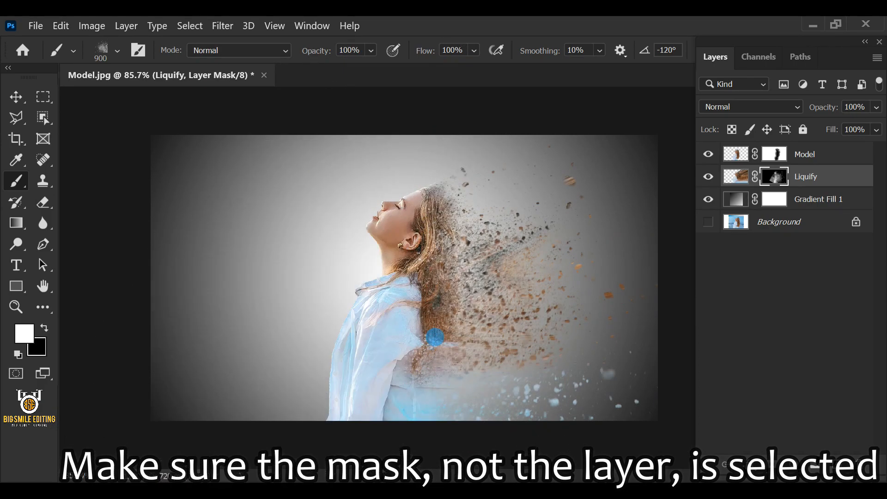
- Add finer particles behind the head and hair on the Liquify mask with the explosion brush at 400 px and 150 px
key(bracketleft)
key(bracketleft)
key(bracketleft)
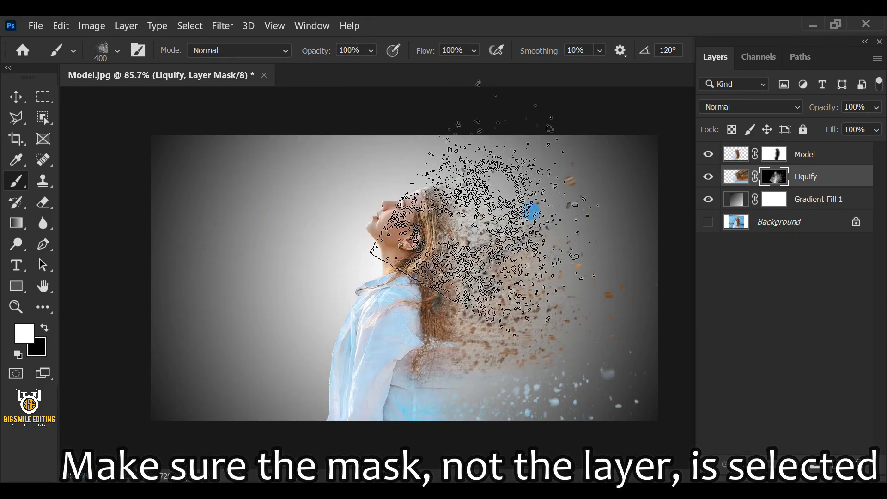
key(bracketleft)
key(bracketleft)
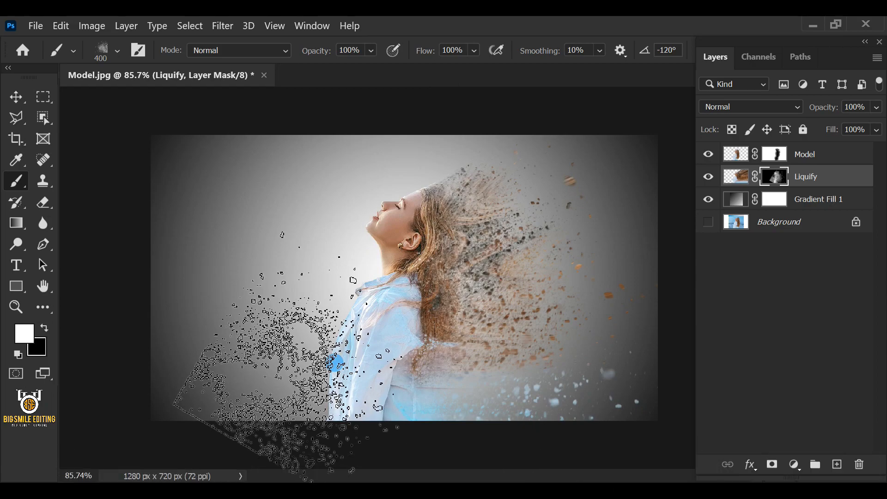
key(bracketleft)
key(bracketleft)
key(bracketleft)
key(bracketleft)
key(bracketleft)
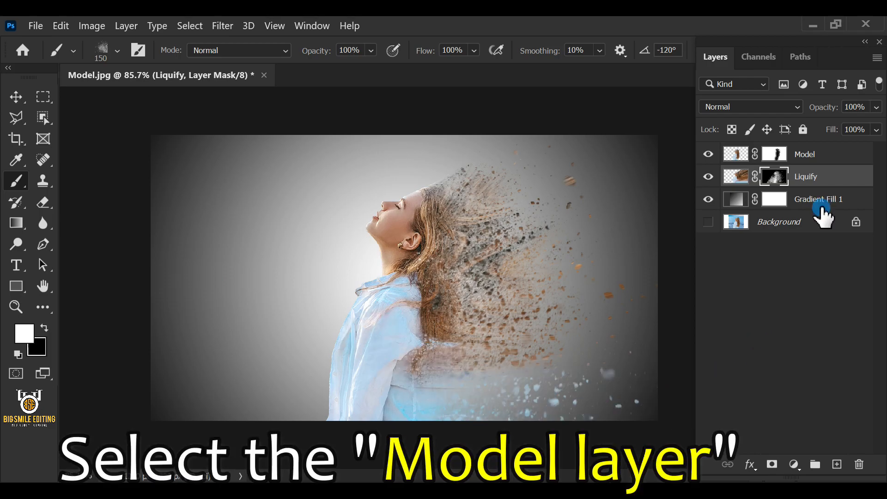
- Add a Gradient Map adjustment layer directly above the Model layer
click(820, 156)
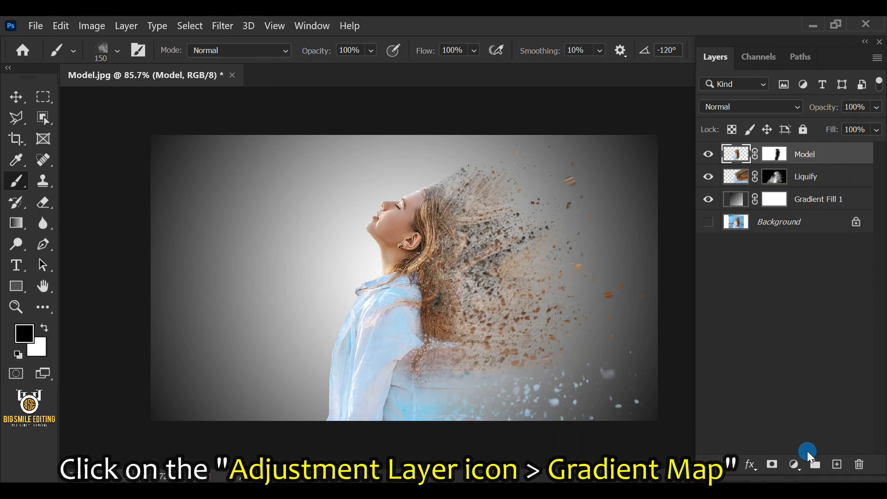
click(794, 465)
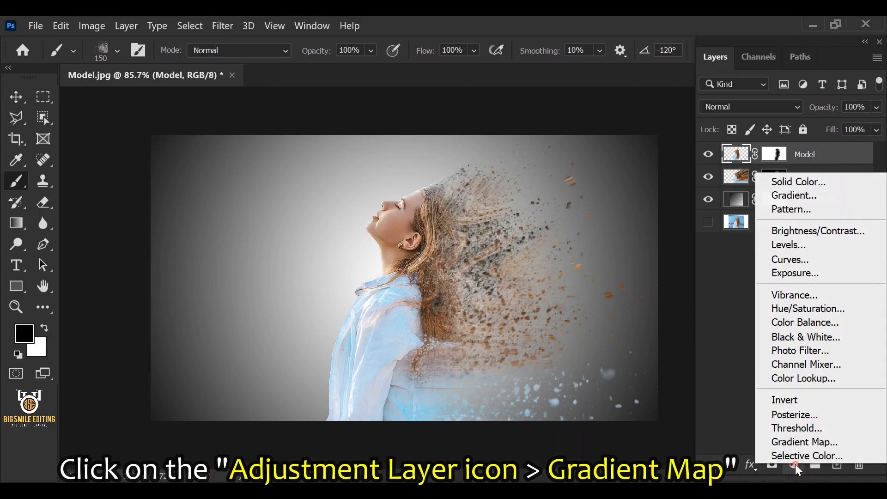
click(864, 443)
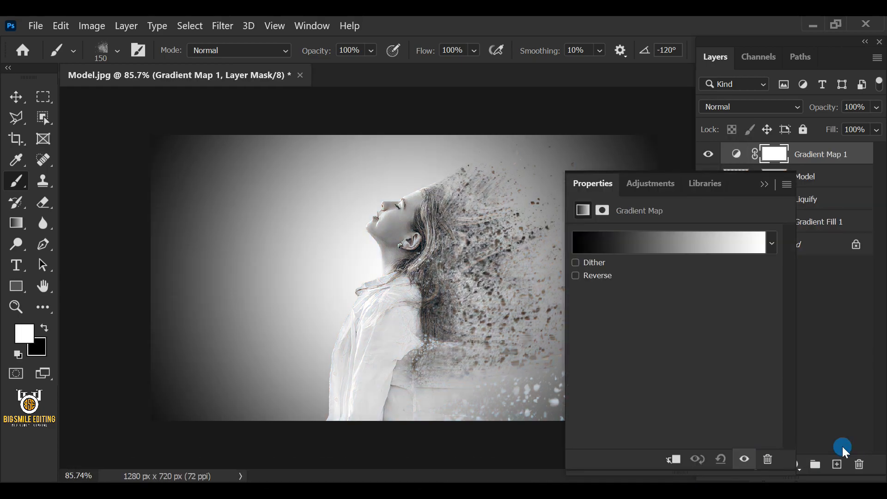
- Edit the gradient map's gradient and change its black color stop to 8f00ff
click(690, 248)
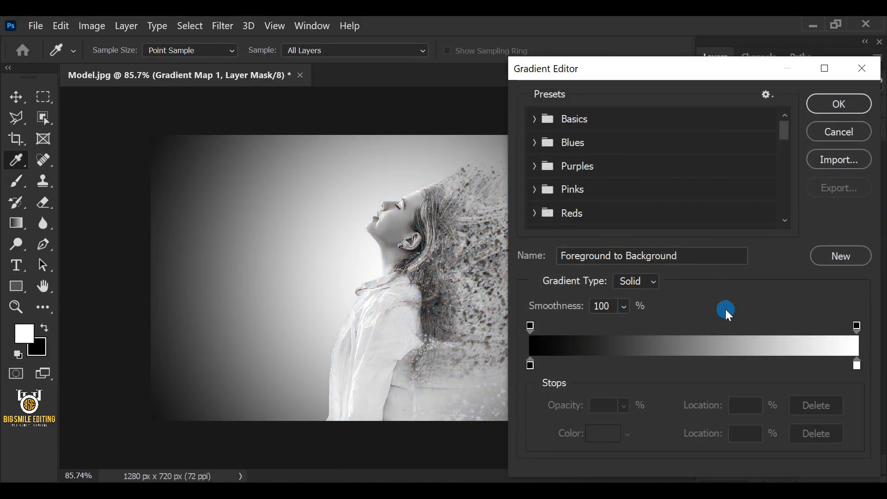
click(530, 366)
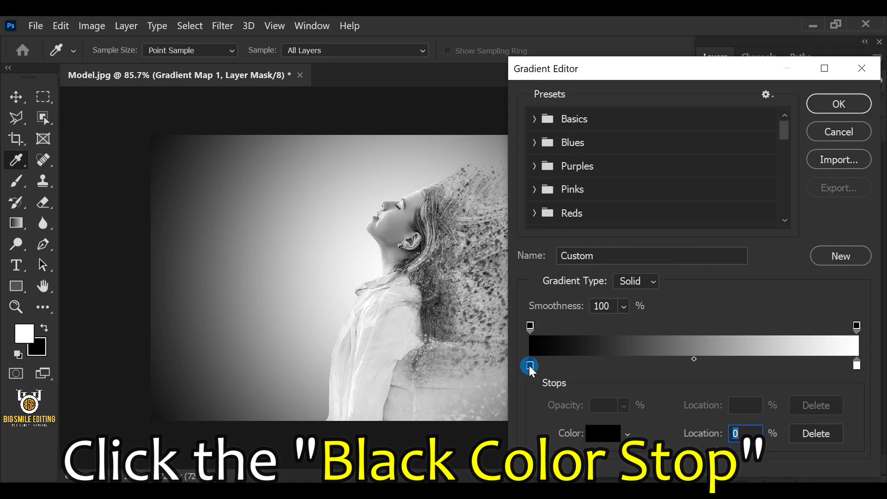
click(600, 434)
click(762, 407)
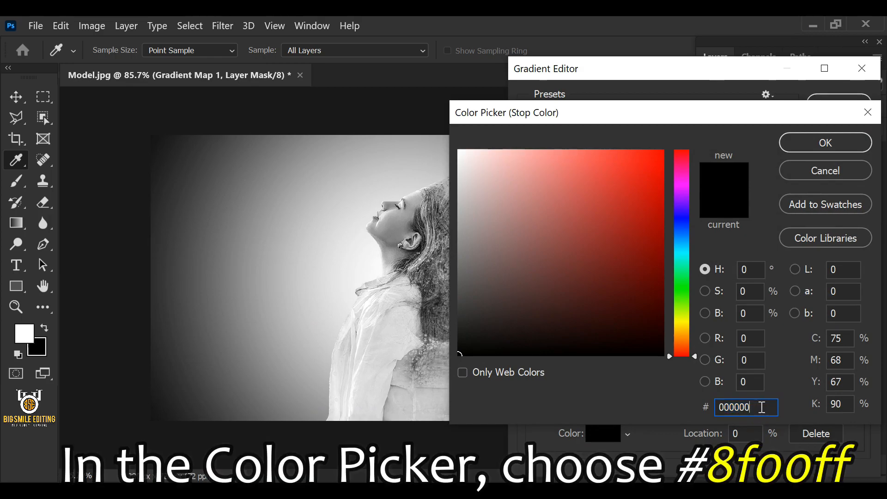
text(8)
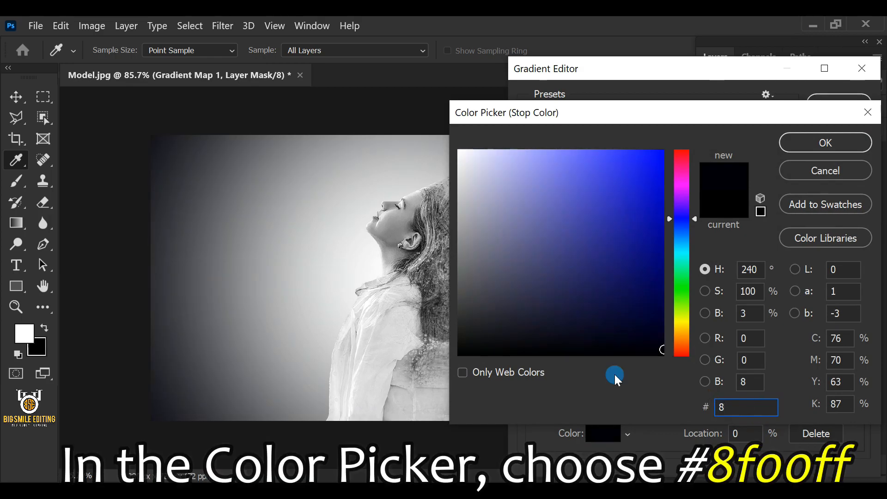
text(f00ff)
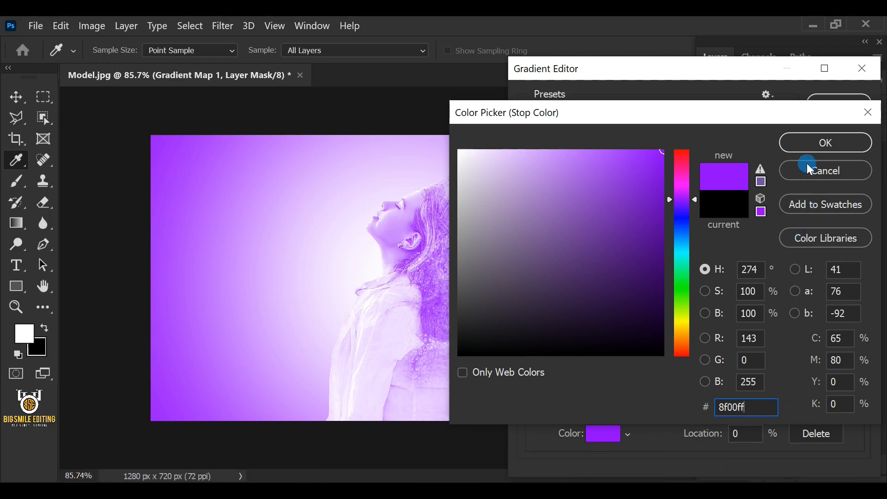
click(807, 148)
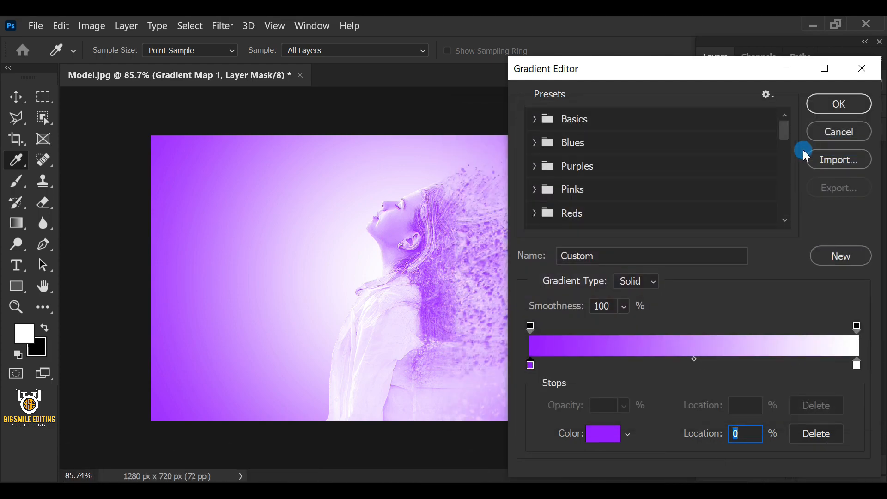
- Change the gradient's white color stop to ffa500 and apply the gradient
click(857, 363)
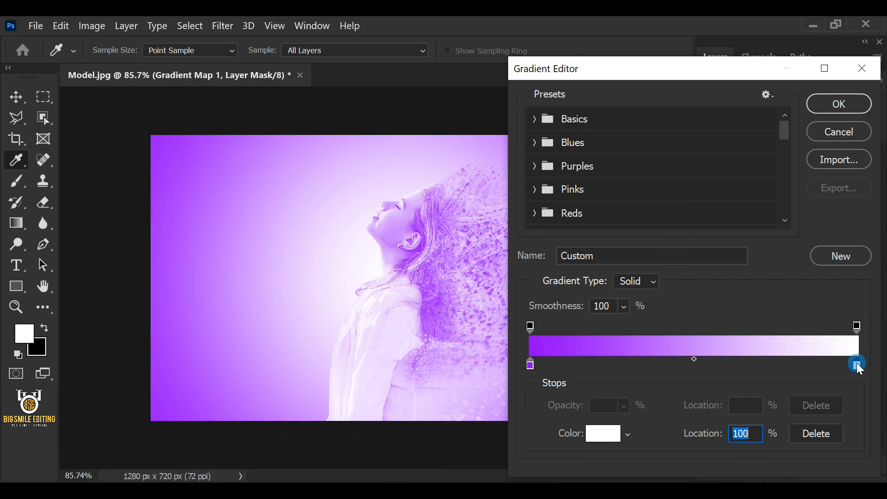
click(601, 433)
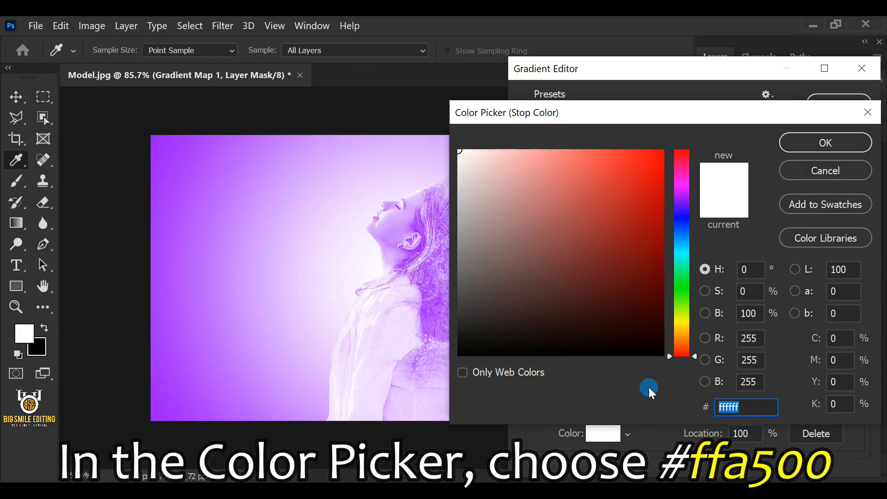
text(ffa500)
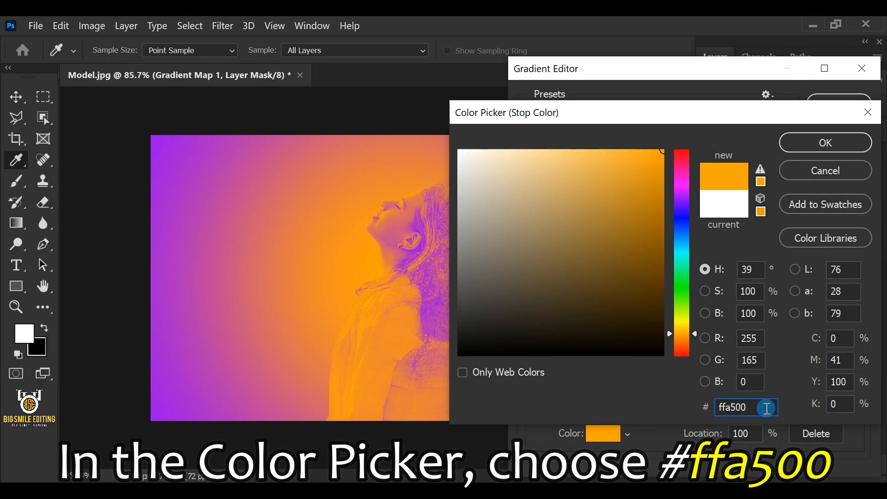
click(807, 145)
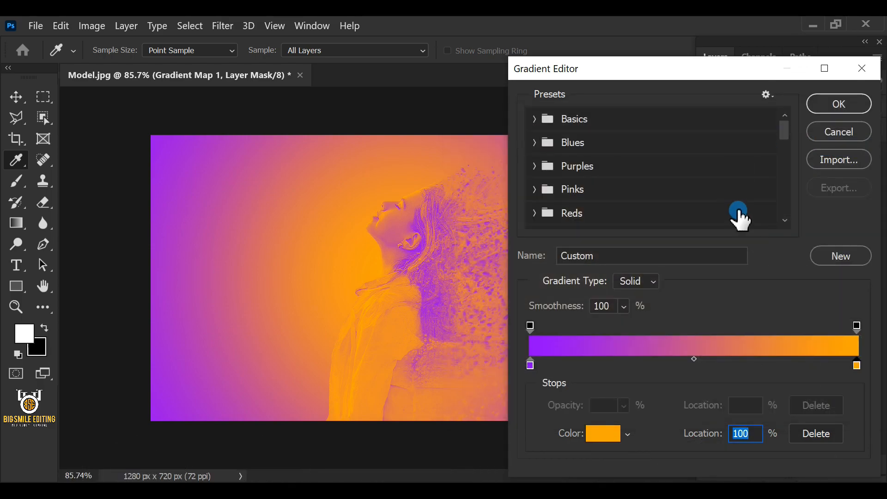
click(835, 107)
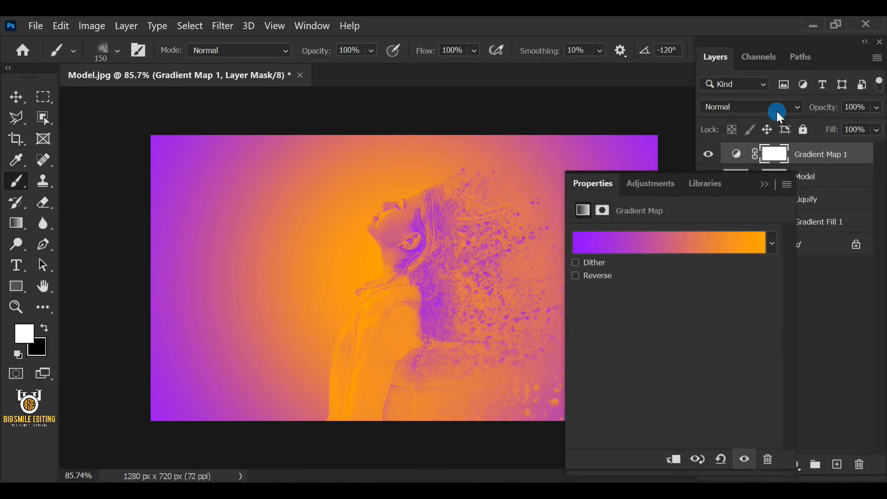
- Close the gradient map's properties and set the Gradient Map 1 layer's blend mode to Soft Light
click(763, 185)
click(751, 224)
click(833, 154)
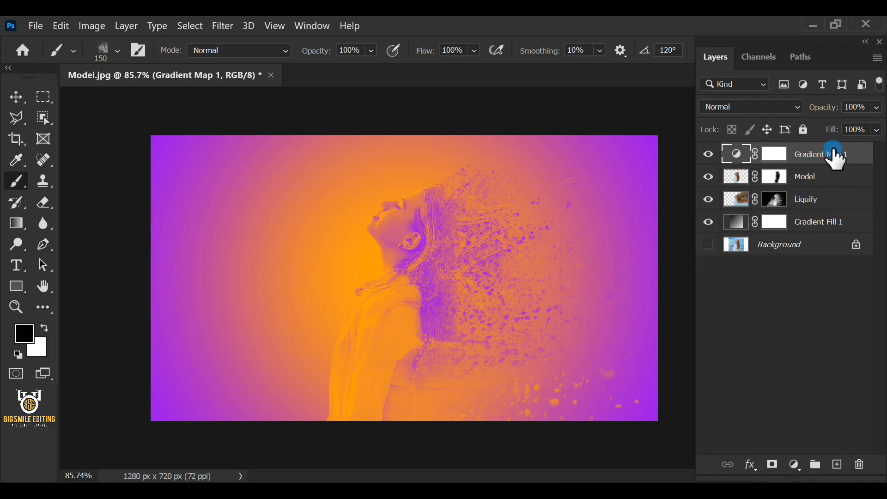
click(794, 109)
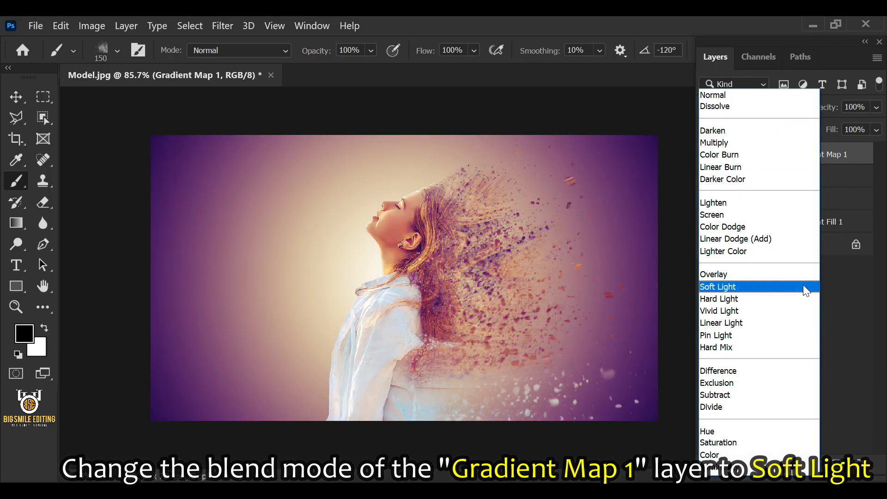
click(803, 287)
- Lower the Gradient Map 1 layer's opacity to 30%
click(877, 107)
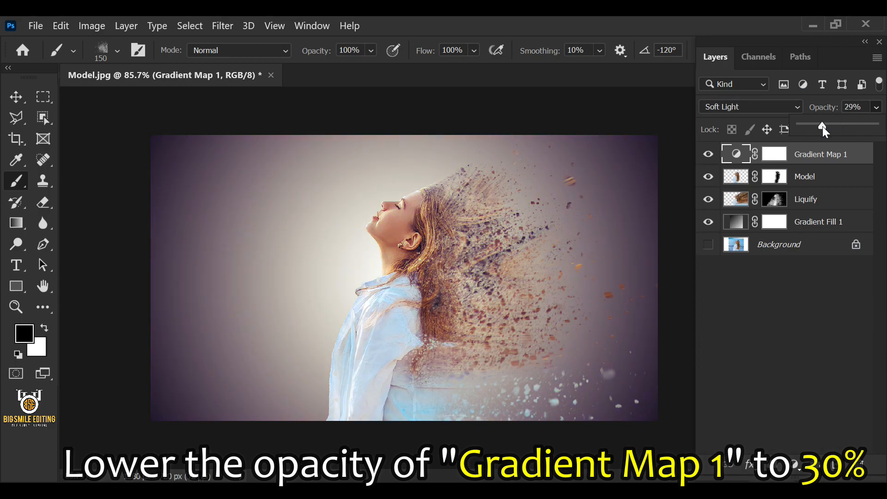
drag(812, 126, 822, 127)
click(864, 106)
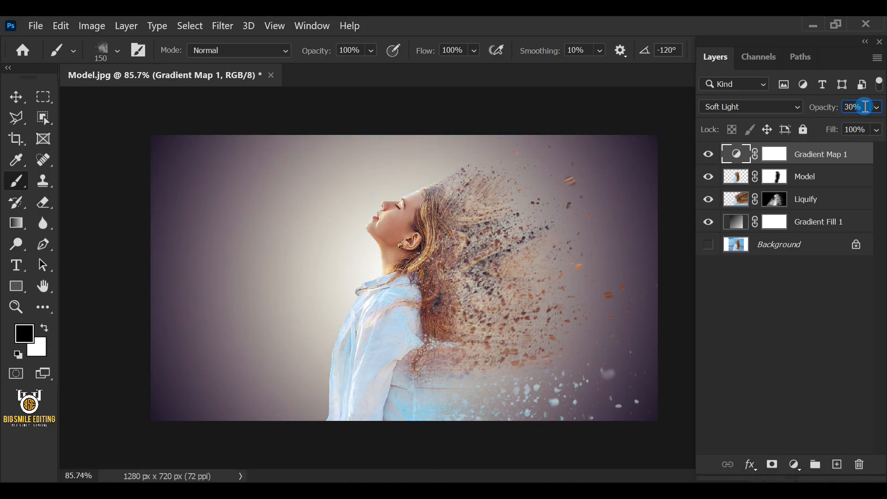